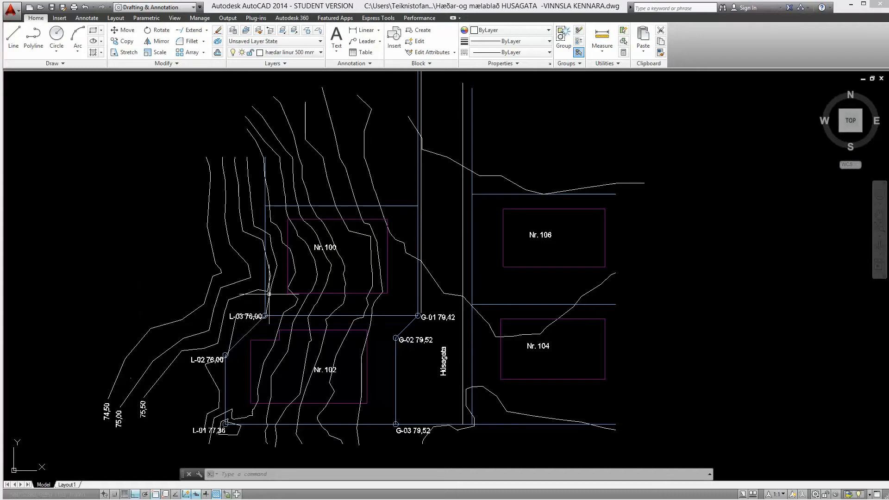
# View the site plan from the southwest isometric direction and an orbited angle, and return to the top view.
pyautogui.click(841, 130)
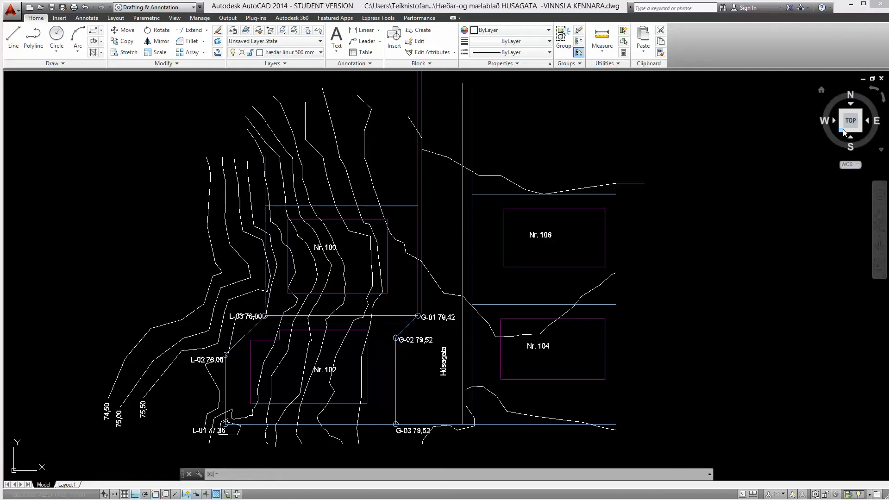
pyautogui.scroll(2, 425, 300)
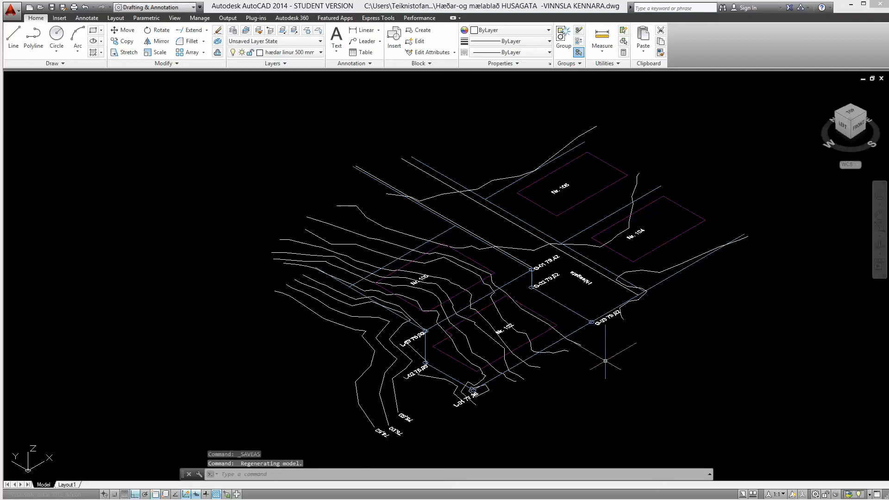
pyautogui.keyDown('shift'); pyautogui.moveTo(605, 361); pyautogui.dragTo(630, 345, button='middle'); pyautogui.keyUp('shift')
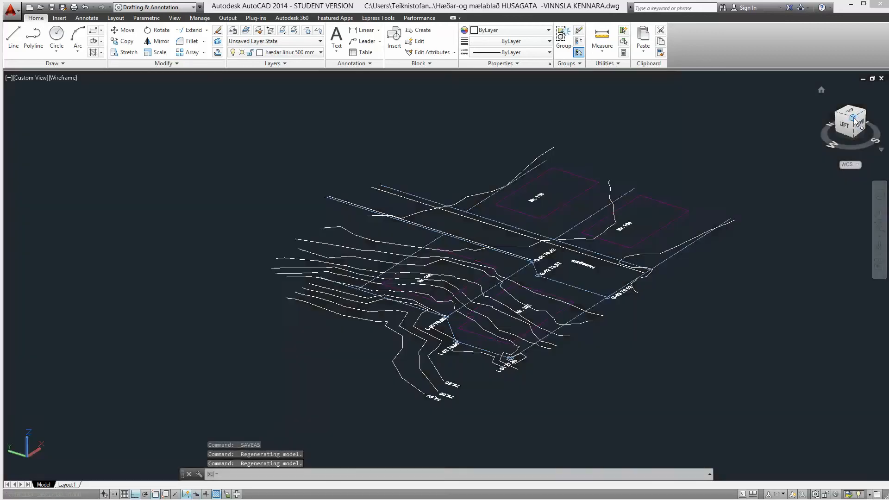
pyautogui.scroll(3, 367, 357)
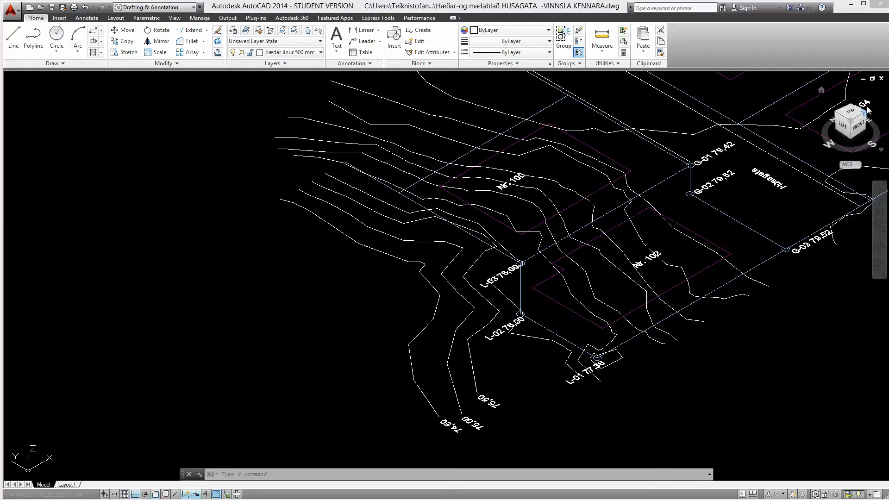
pyautogui.click(850, 114)
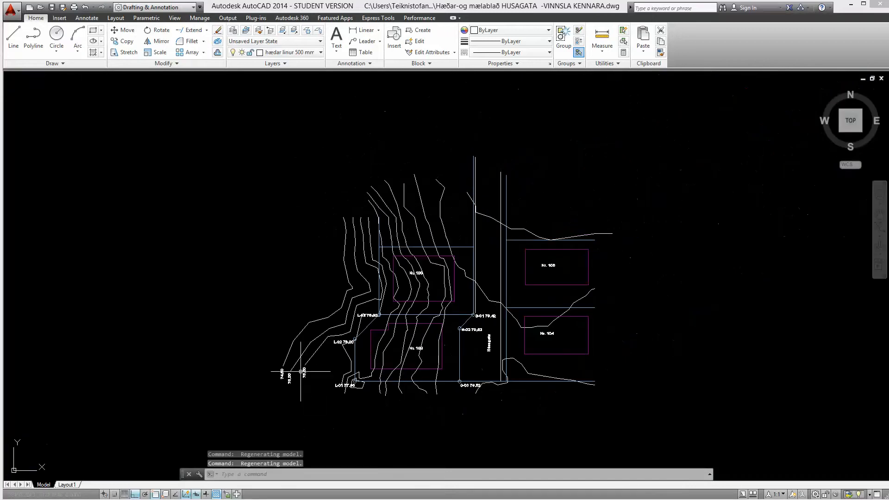
# Examine the contour lines labelled 74,50, 75,00 and 75,50 and their course past lots Nr. 100 and Nr. 102.
pyautogui.scroll(4, 297, 376)
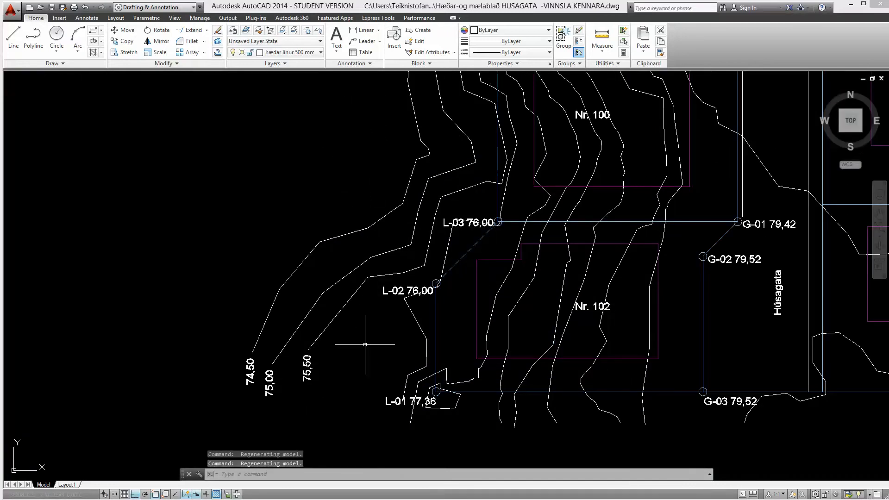
pyautogui.scroll(-2, 365, 345)
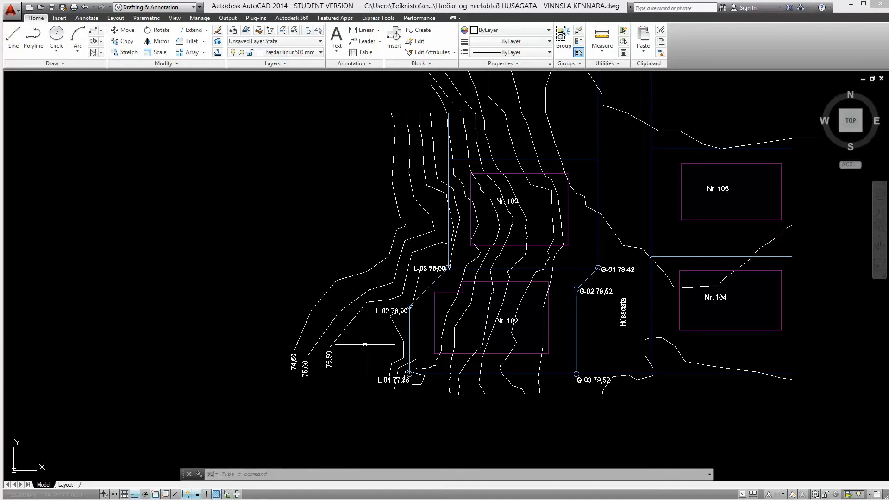
pyautogui.moveTo(365, 345); pyautogui.dragTo(273, 385, button='middle')
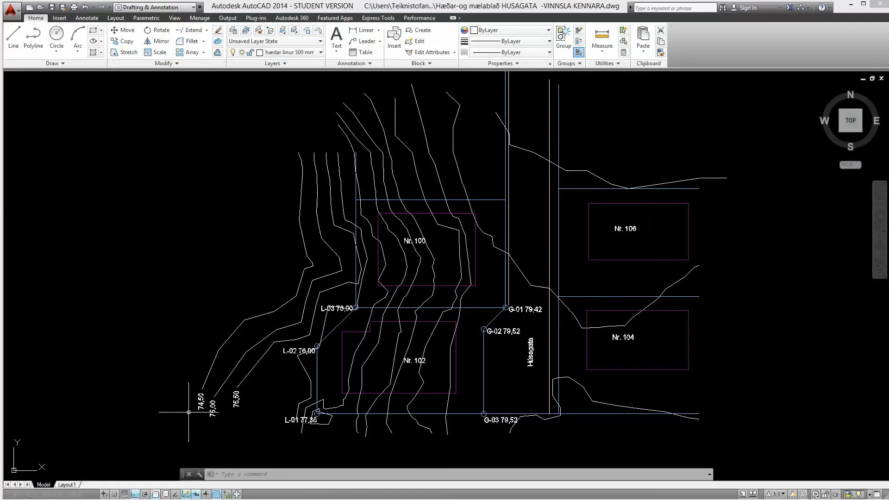
pyautogui.scroll(2, 172, 416)
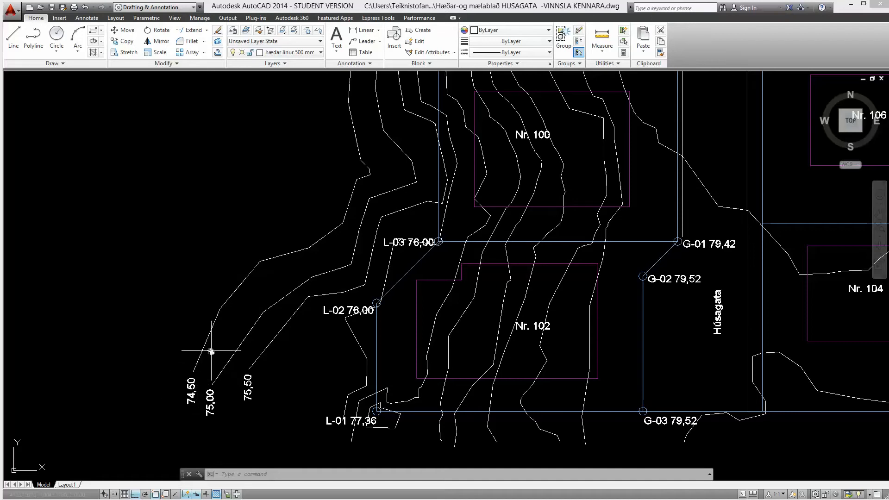
pyautogui.moveTo(211, 351); pyautogui.dragTo(141, 378, button='middle')
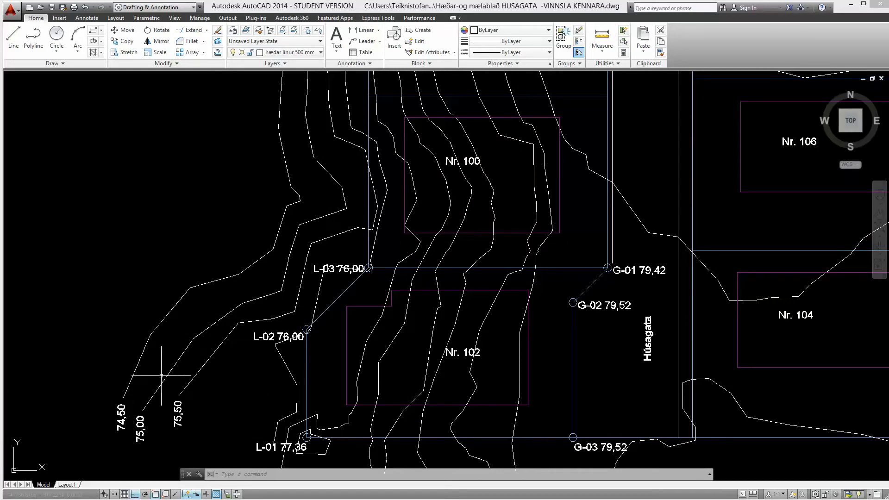
pyautogui.moveTo(164, 382)
pyautogui.scroll(-3, 164, 382)
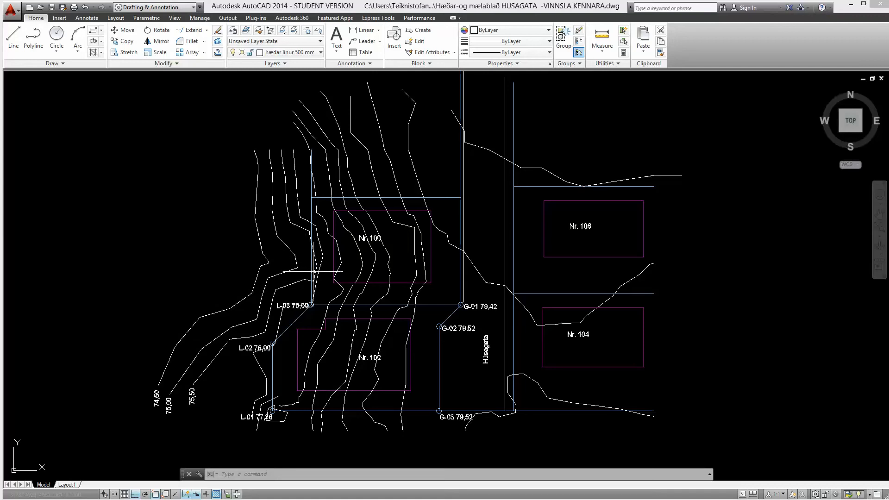
pyautogui.scroll(4, 314, 282)
pyautogui.scroll(-2, 327, 283)
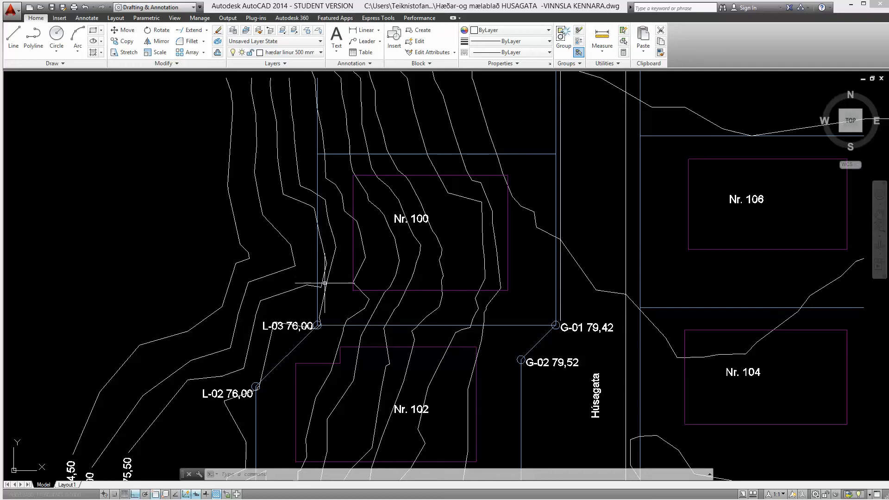
pyautogui.scroll(-3, 326, 276)
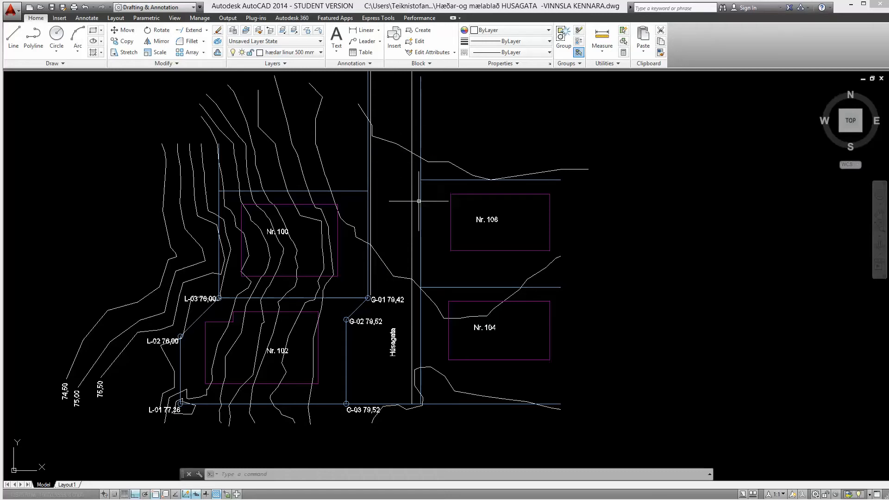
# Check the layers of the building outline on lot Nr. 100 and of the lot's upper boundary line.
pyautogui.click(329, 204)
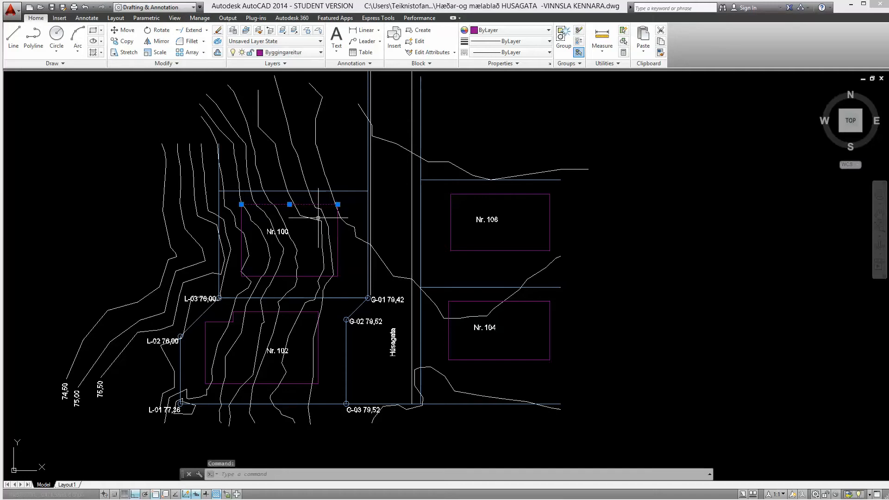
pyautogui.press('Escape')
pyautogui.click(235, 191)
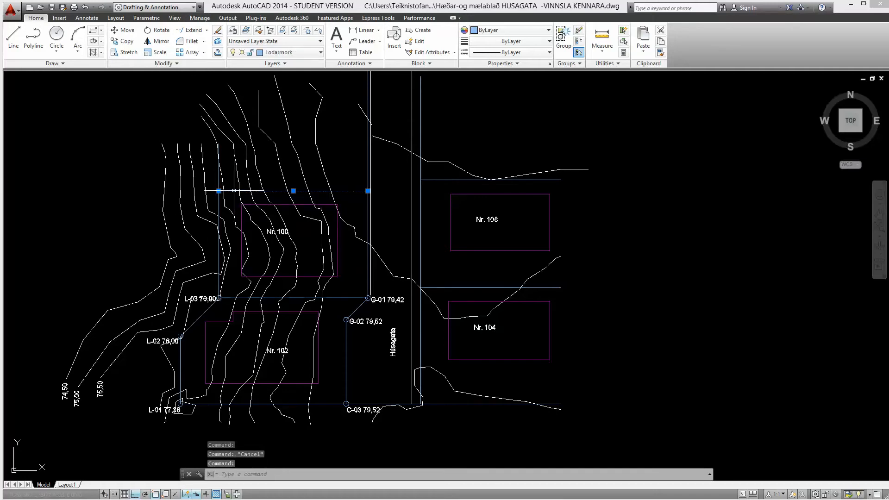
pyautogui.press('Escape')
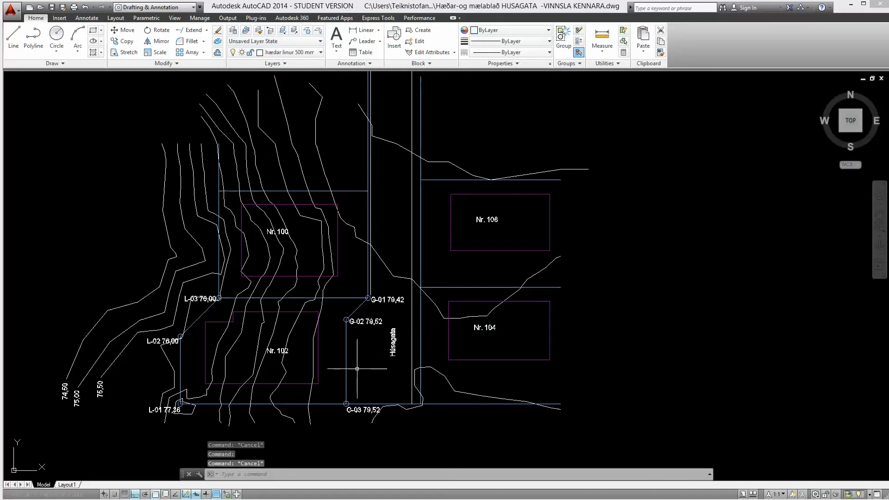
# Examine the street-side corner points G-01, G-02 and G-03 of lot Nr. 102 with their height labels.
pyautogui.scroll(4, 353, 366)
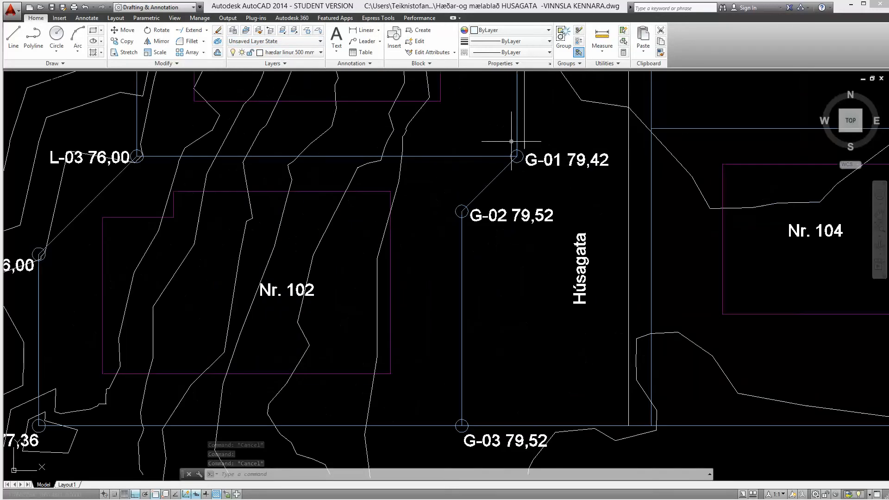
pyautogui.scroll(-2, 547, 180)
pyautogui.moveTo(547, 179); pyautogui.dragTo(422, 234, button='middle')
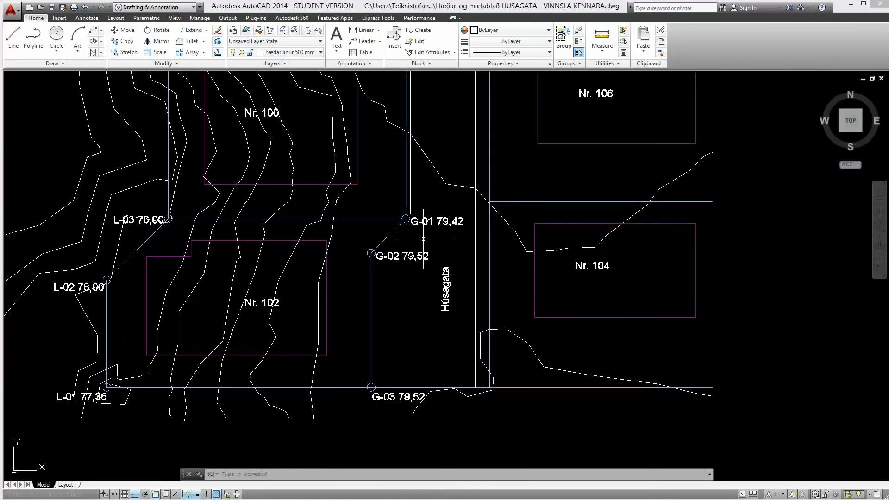
pyautogui.moveTo(421, 239); pyautogui.dragTo(469, 237, button='middle')
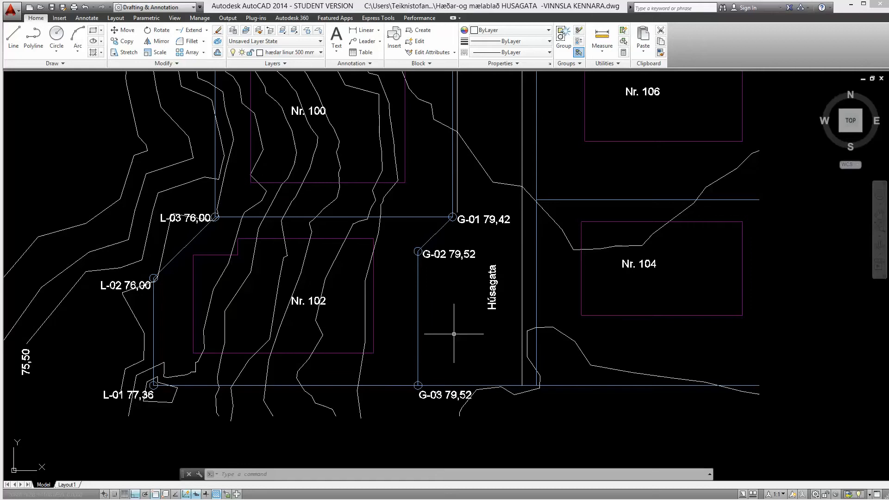
pyautogui.moveTo(454, 333); pyautogui.dragTo(530, 324, button='middle')
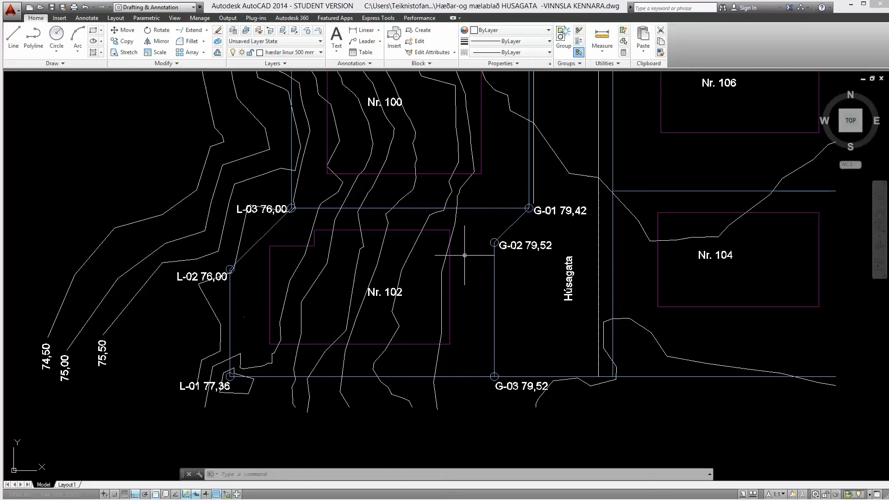
pyautogui.moveTo(340, 297); pyautogui.dragTo(388, 293, button='middle')
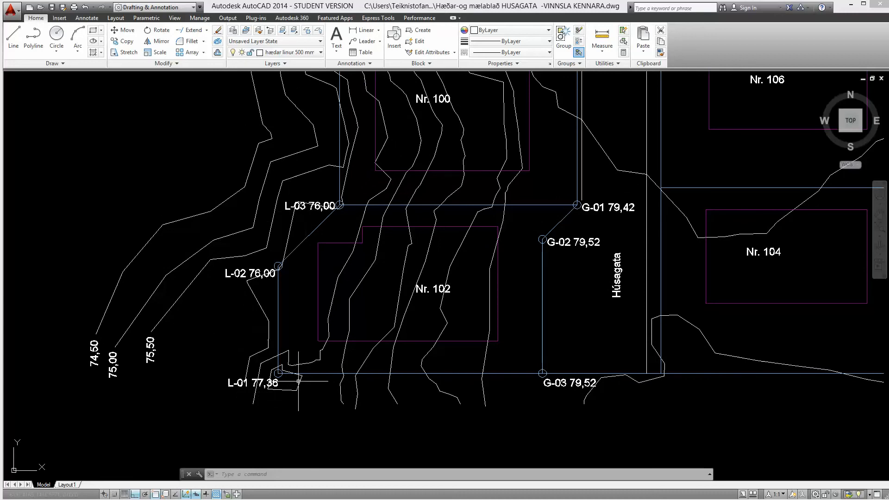
# Examine the rear corner points L-01, L-02 and L-03 of lot Nr. 102 and the contour lines around them.
pyautogui.scroll(4, 288, 374)
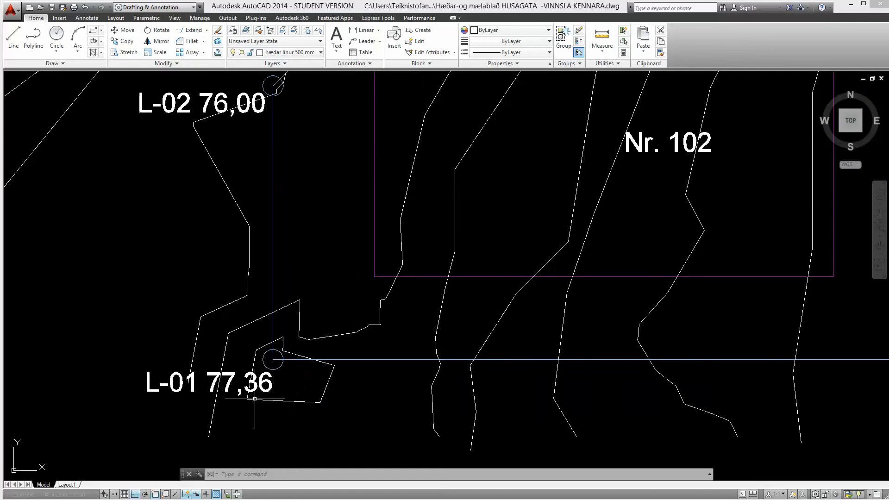
pyautogui.moveTo(301, 287); pyautogui.dragTo(333, 348, button='middle')
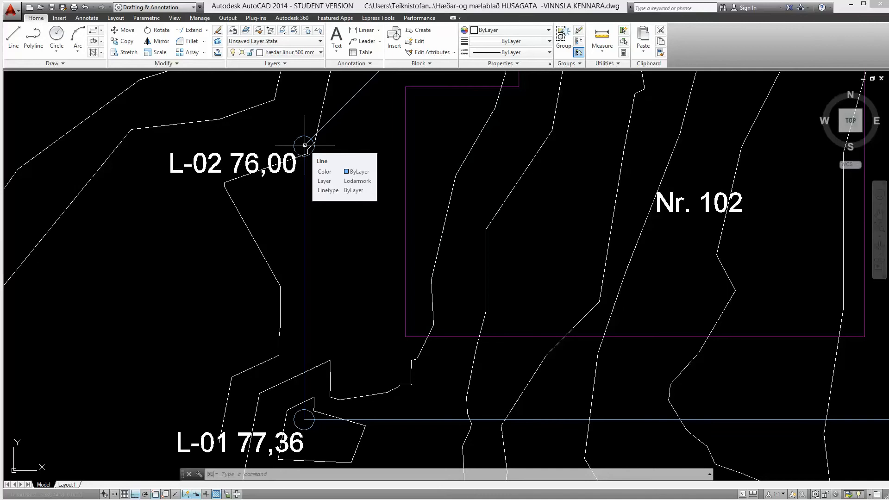
pyautogui.scroll(-4, 305, 152)
pyautogui.scroll(1, 356, 159)
pyautogui.scroll(2, 362, 159)
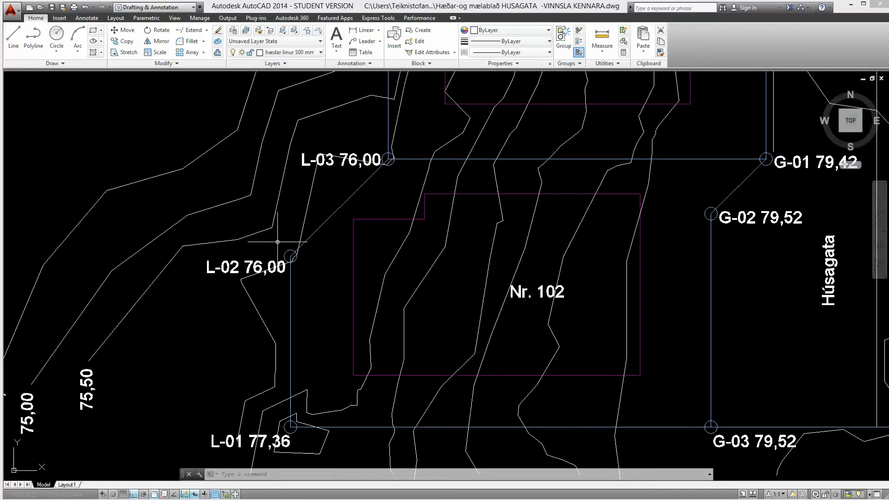
pyautogui.scroll(-2, 391, 160)
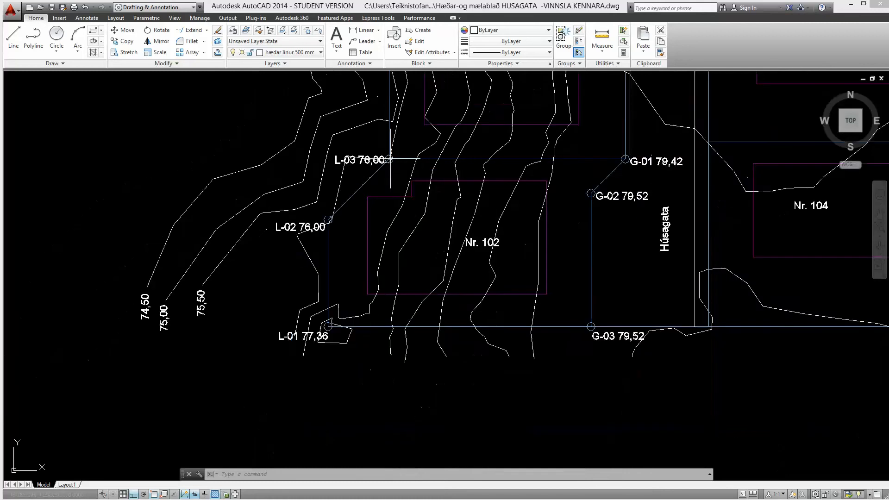
pyautogui.scroll(-4, 349, 312)
pyautogui.moveTo(349, 311); pyautogui.dragTo(348, 326, button='middle')
pyautogui.scroll(4, 259, 312)
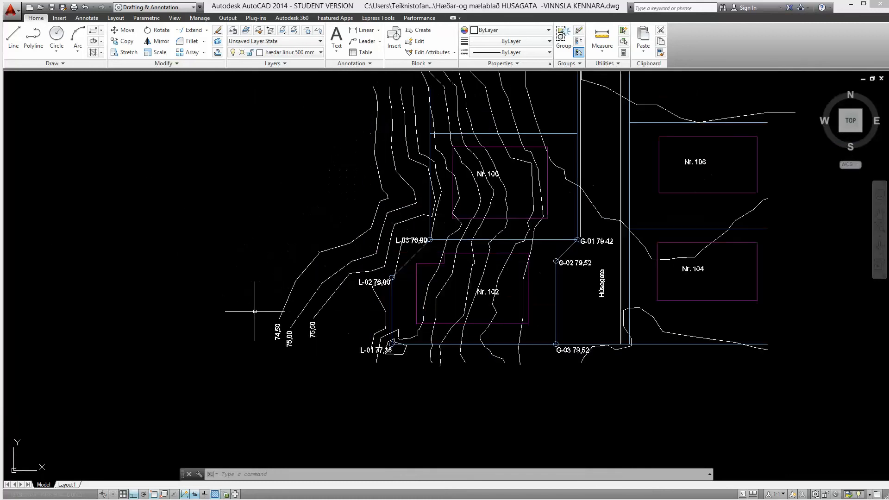
# Highlight the 74,50 contour polyline to inspect its full course, and clear the selection.
pyautogui.moveTo(383, 208)
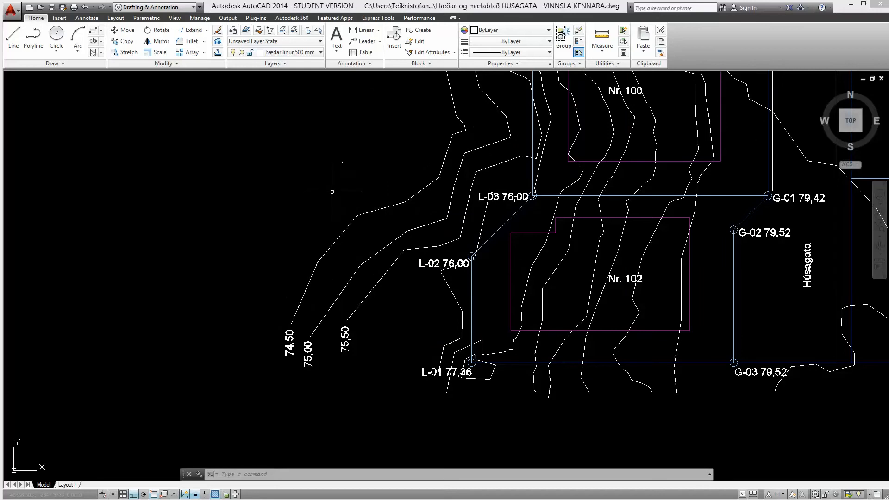
pyautogui.moveTo(375, 190); pyautogui.dragTo(377, 264, button='middle')
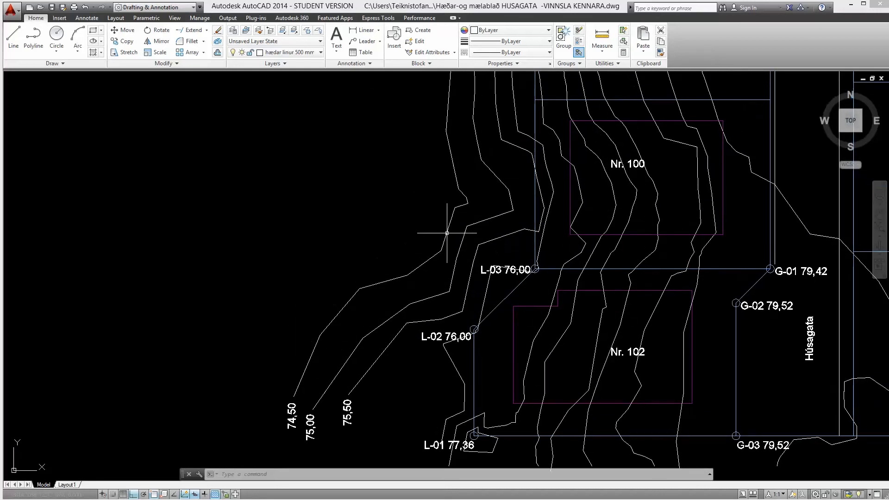
pyautogui.moveTo(447, 233)
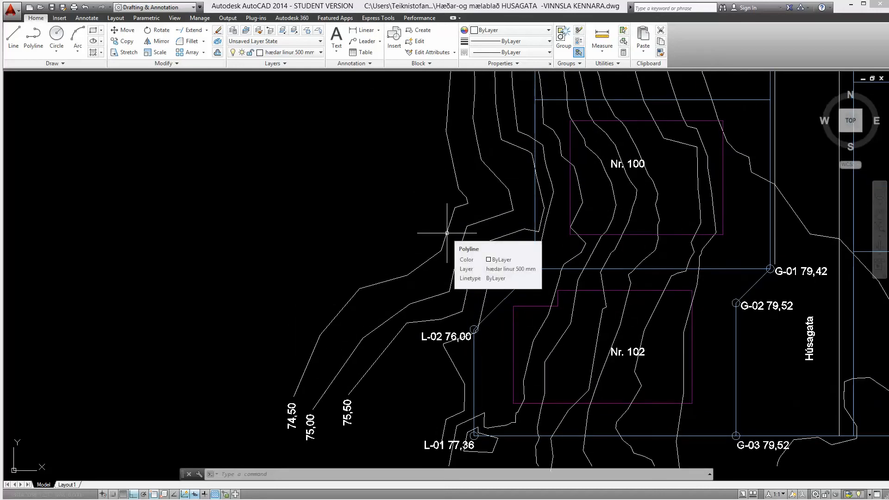
pyautogui.click(301, 381)
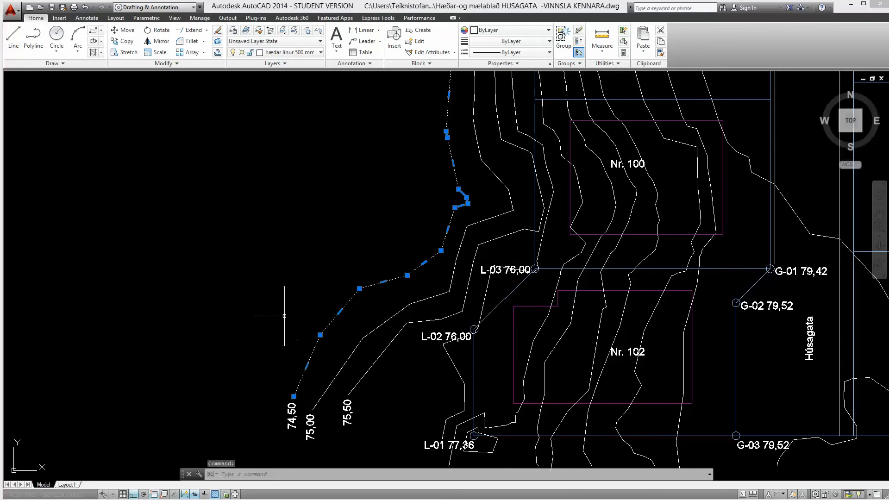
pyautogui.scroll(-5, 285, 316)
pyautogui.scroll(5, 293, 291)
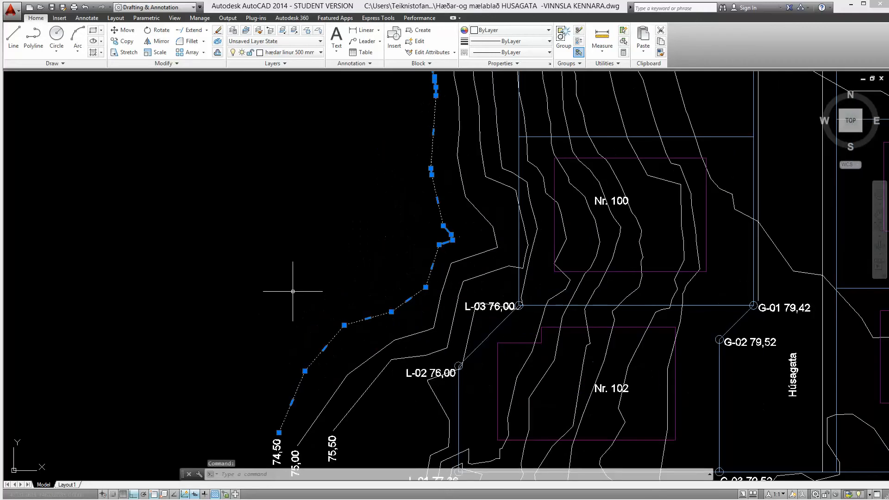
pyautogui.scroll(-2, 293, 292)
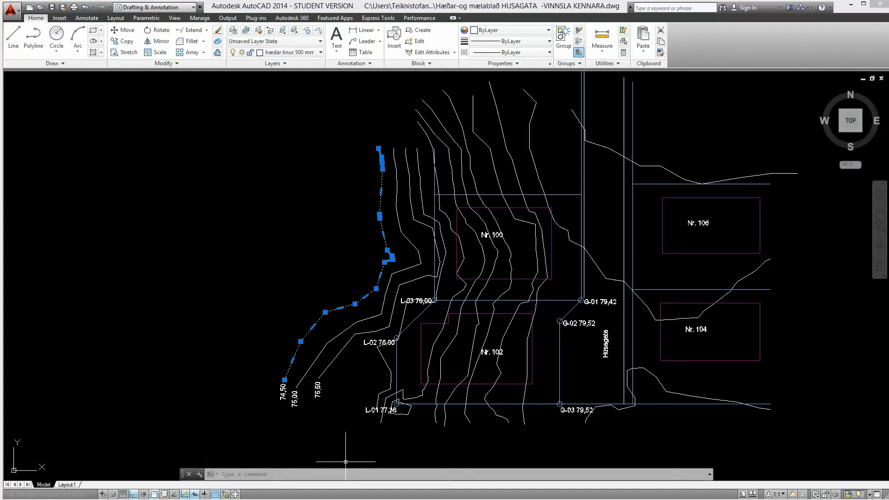
pyautogui.press('Escape')
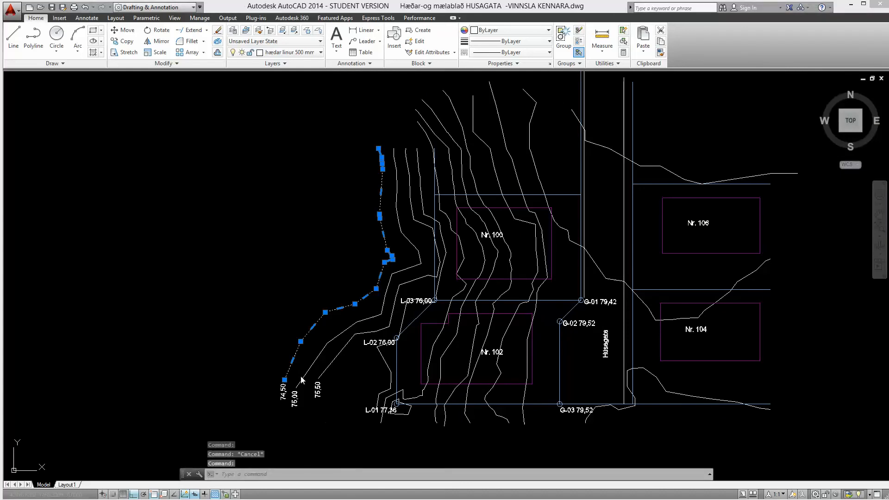
pyautogui.press('Escape')
# Set the elevation of the 74,50 contour polyline to 74500.
pyautogui.scroll(4, 301, 371)
pyautogui.click(302, 339)
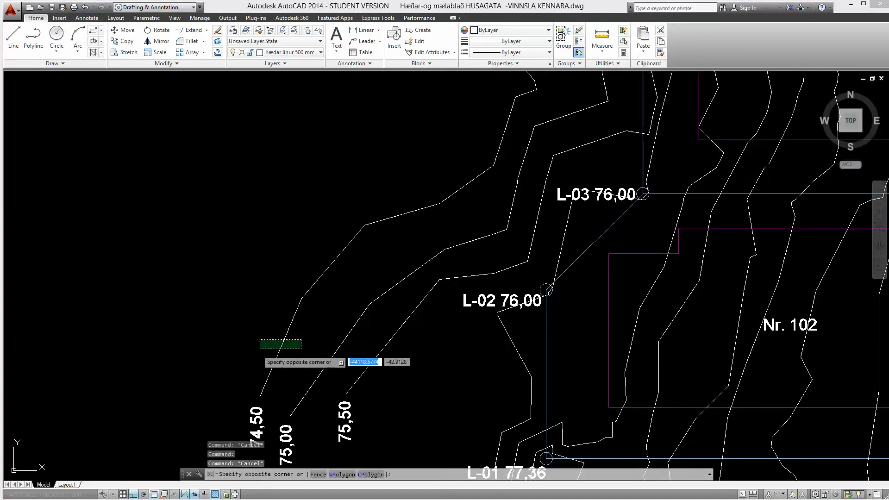
pyautogui.click(258, 353)
pyautogui.scroll(-5, 258, 354)
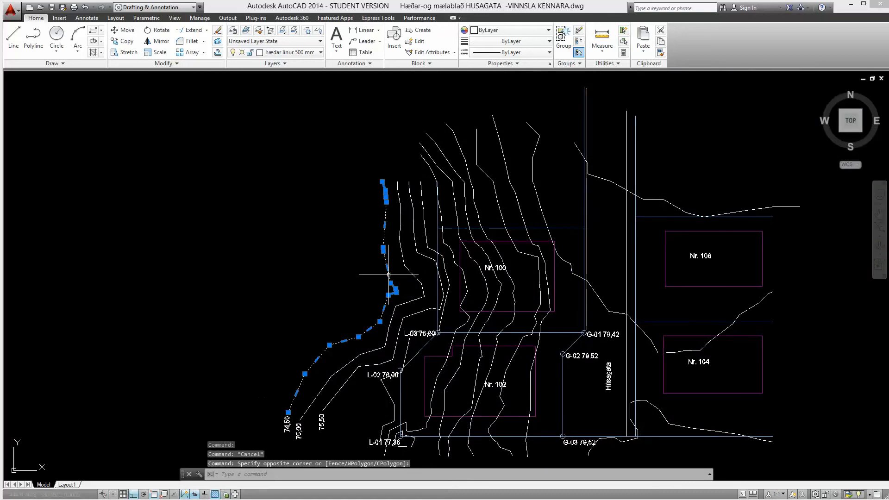
pyautogui.moveTo(225, 288); pyautogui.dragTo(373, 312, button='middle')
pyautogui.moveTo(427, 266); pyautogui.dragTo(317, 202, button='middle')
pyautogui.rightClick(165, 122)
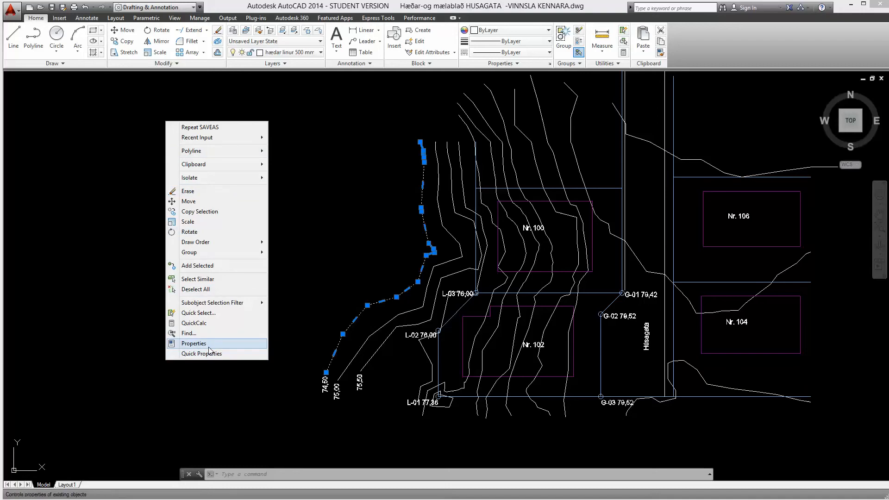
pyautogui.click(193, 344)
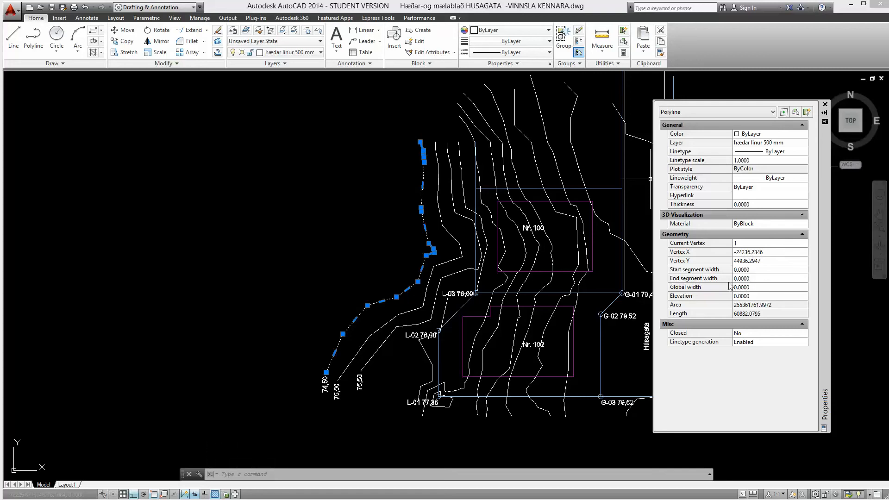
pyautogui.click(750, 296)
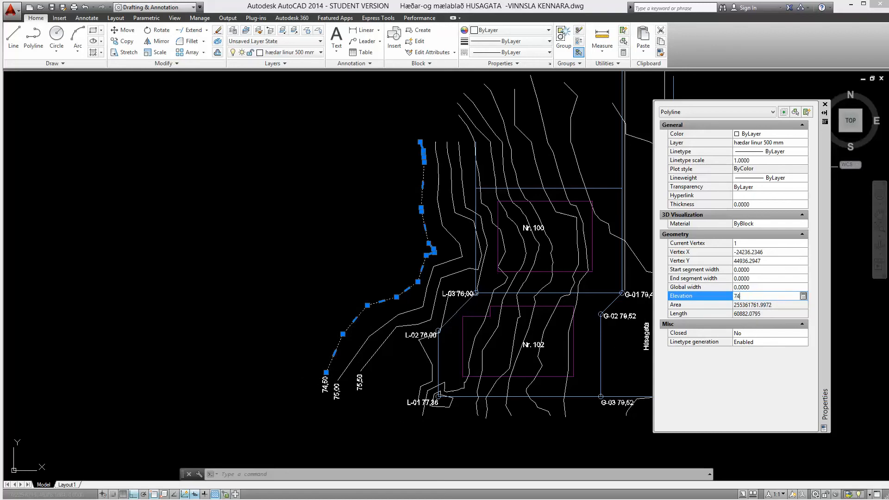
pyautogui.click(769, 306)
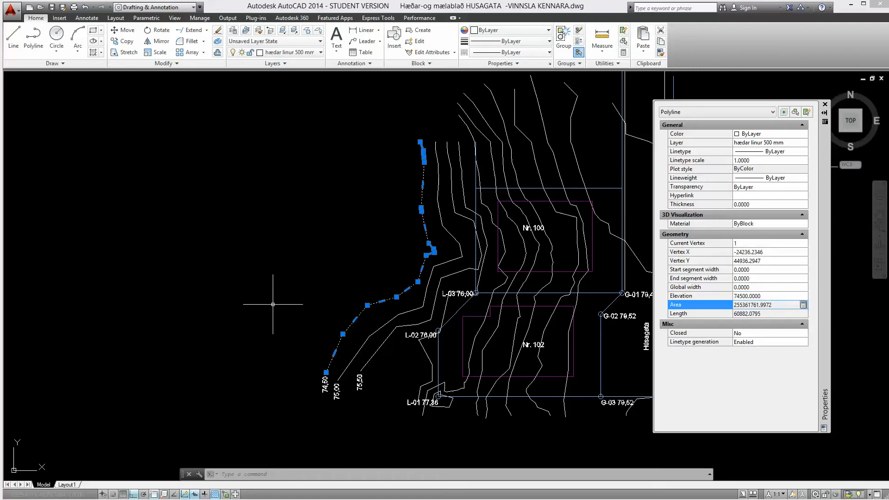
# Examine the raised 74,50 contour in 3D against the flat site plan.
pyautogui.click(843, 133)
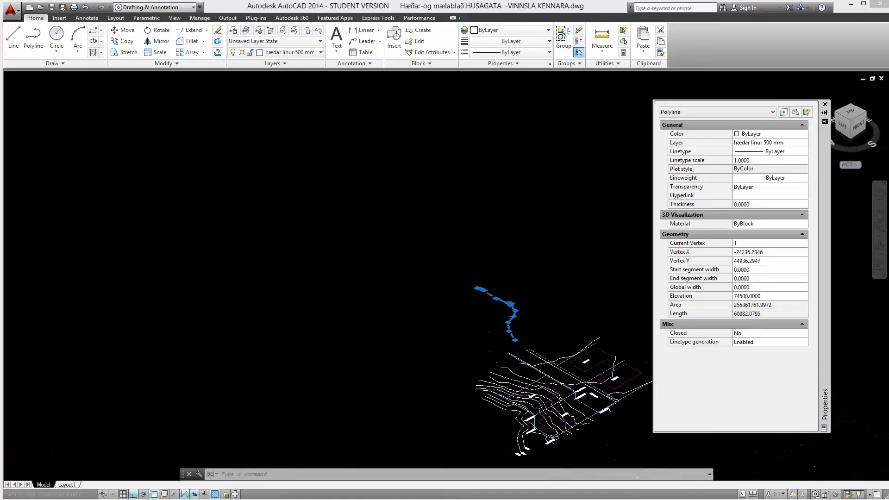
pyautogui.keyDown('shift'); pyautogui.moveTo(540, 331); pyautogui.dragTo(545, 272, button='middle'); pyautogui.keyUp('shift')
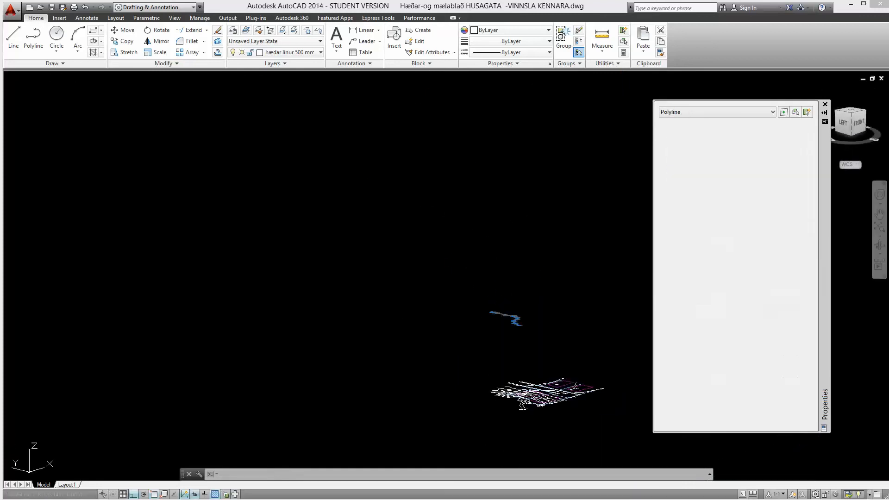
pyautogui.scroll(2, 556, 375)
pyautogui.moveTo(505, 328); pyautogui.dragTo(477, 301, button='middle')
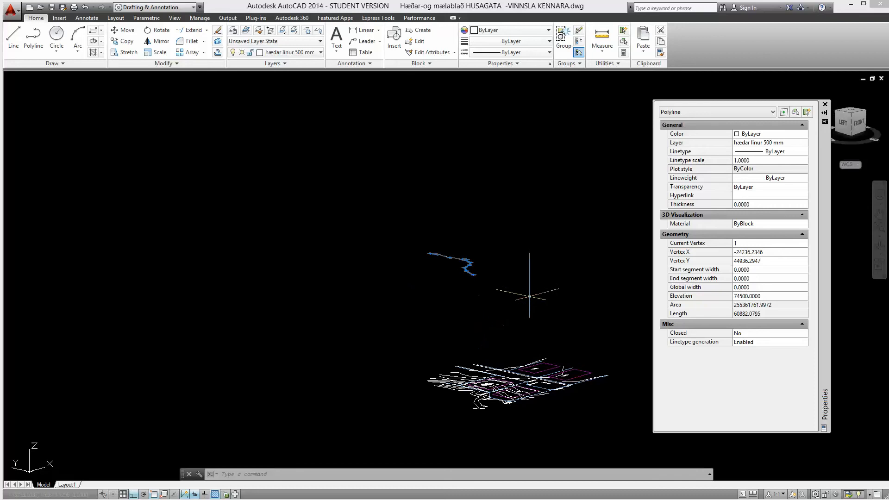
pyautogui.keyDown('shift'); pyautogui.moveTo(562, 252); pyautogui.dragTo(538, 308, button='middle'); pyautogui.keyUp('shift')
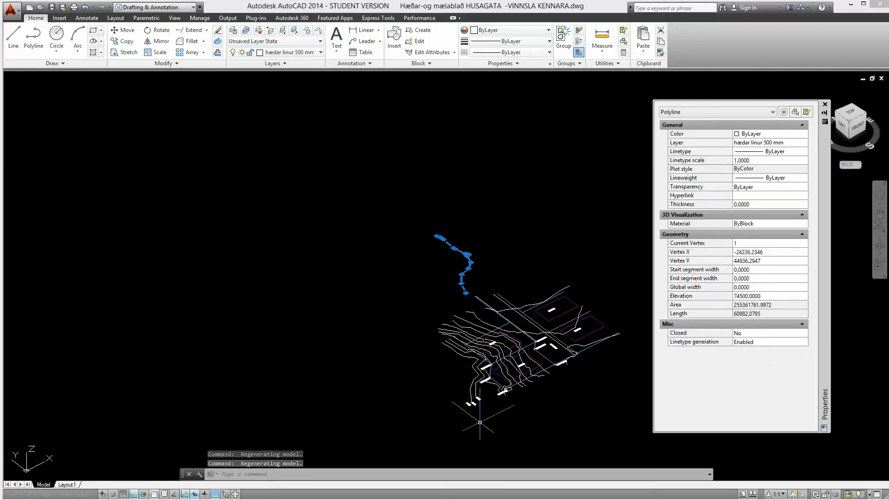
# Set the elevation of the 75,00 contour polyline to 75000 and clear the selection.
pyautogui.scroll(5, 470, 381)
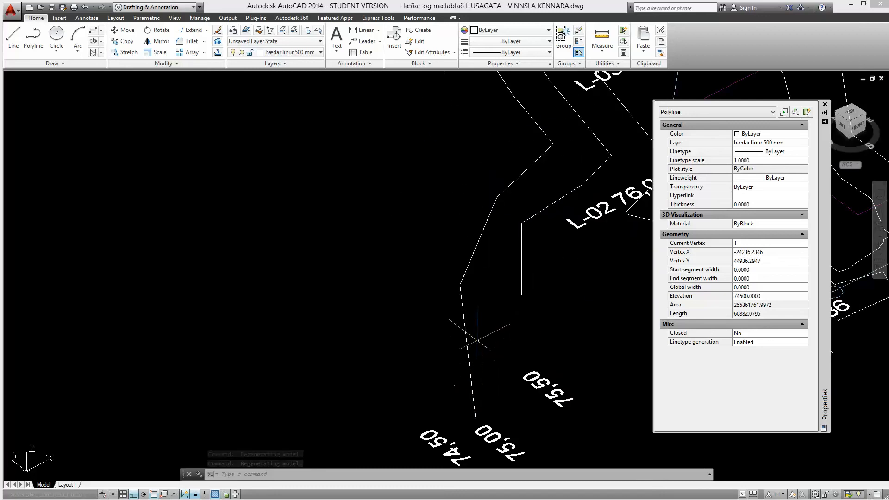
pyautogui.scroll(-5, 470, 381)
pyautogui.keyDown('shift'); pyautogui.moveTo(477, 341); pyautogui.dragTo(392, 348, button='middle'); pyautogui.keyUp('shift')
pyautogui.scroll(4, 389, 292)
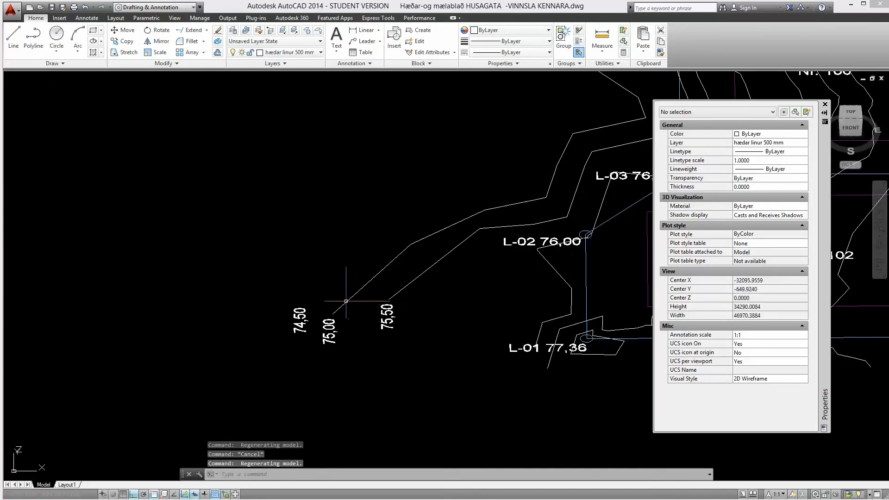
pyautogui.click(346, 302)
pyautogui.scroll(-3, 346, 301)
pyautogui.moveTo(341, 312); pyautogui.dragTo(339, 340, button='middle')
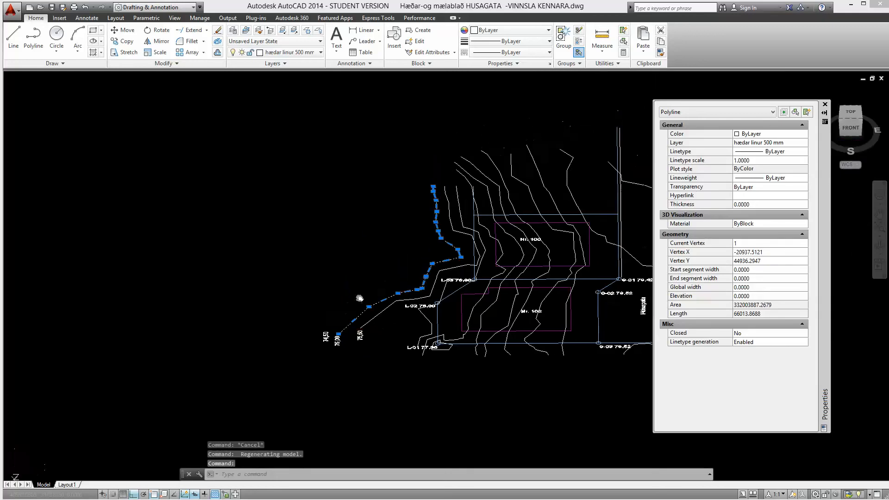
pyautogui.scroll(2, 338, 340)
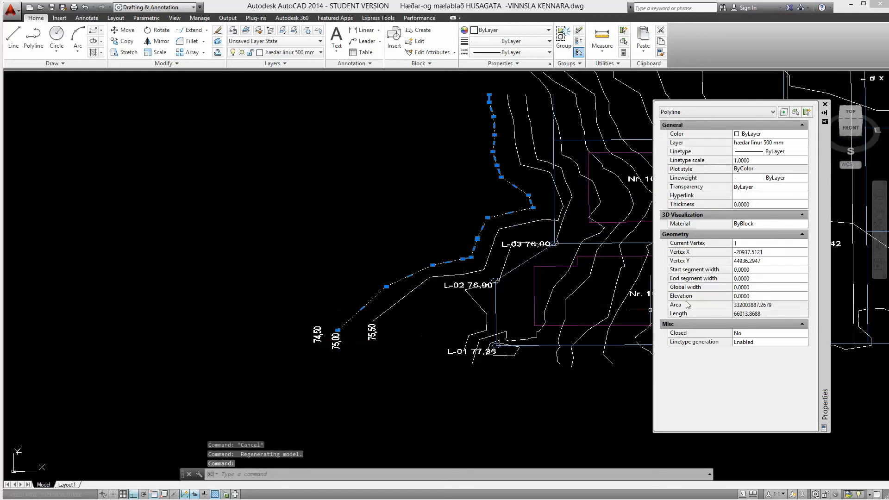
pyautogui.click(758, 297)
pyautogui.write('750')
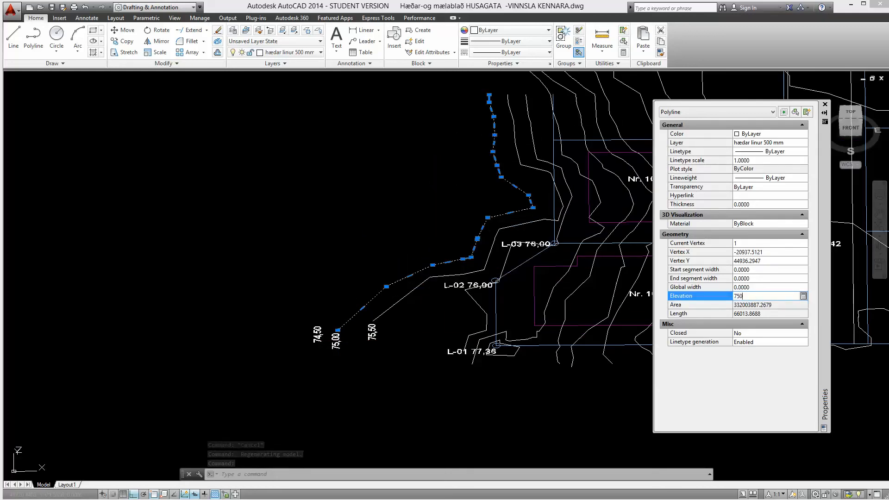
pyautogui.write('00')
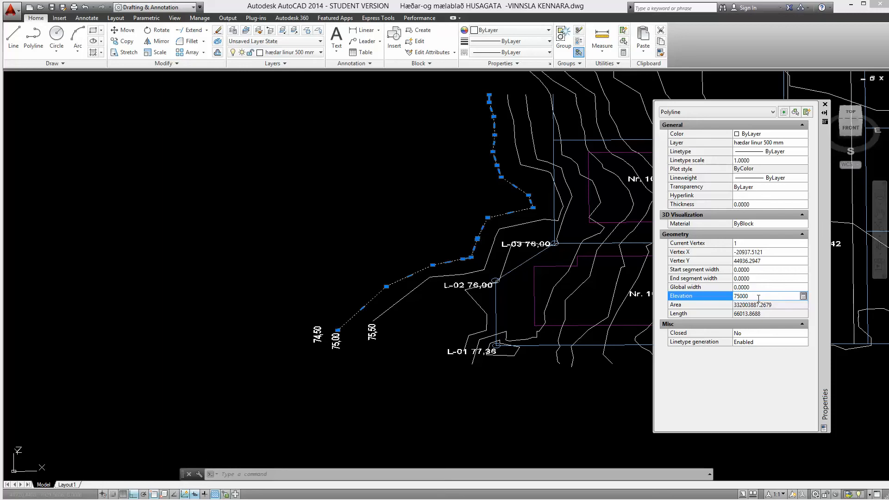
pyautogui.press('Return')
pyautogui.press('Escape')
# Compare the heights of the raised 74,50 and 75,00 contours from the side, above the flat plan.
pyautogui.scroll(-5, 423, 392)
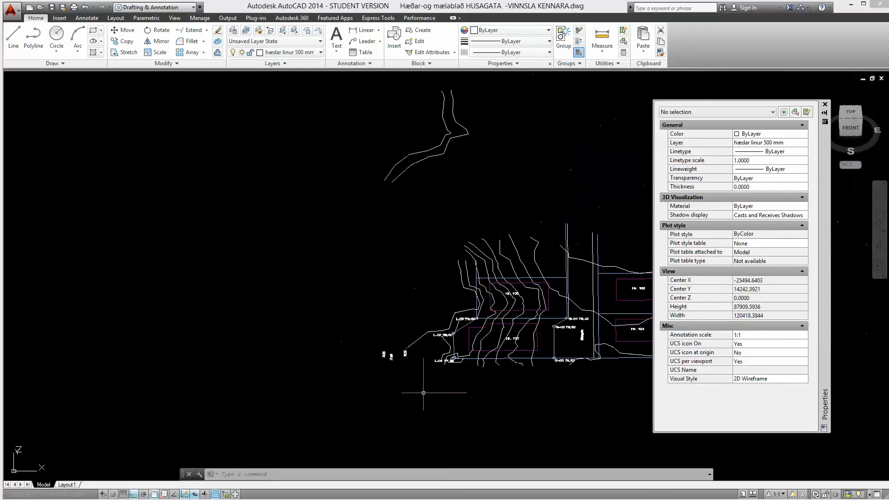
pyautogui.keyDown('shift'); pyautogui.moveTo(424, 392); pyautogui.dragTo(480, 320, button='middle'); pyautogui.keyUp('shift')
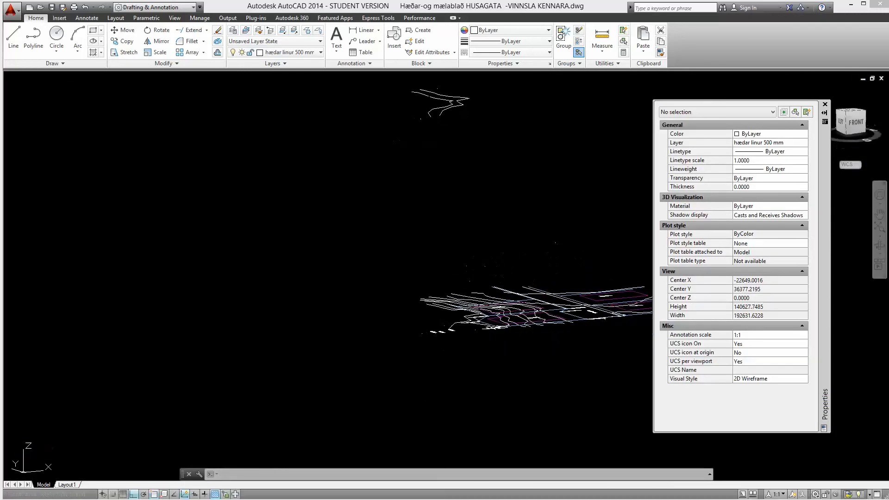
pyautogui.click(849, 126)
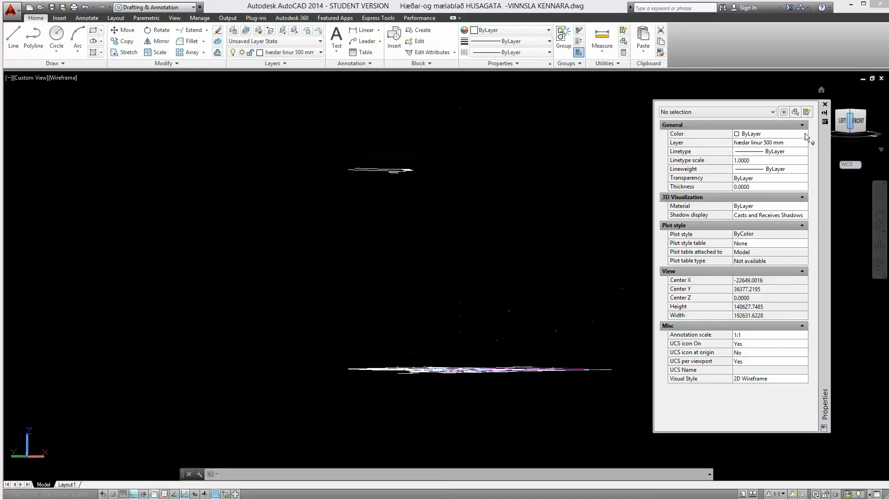
pyautogui.click(851, 123)
pyautogui.scroll(4, 438, 183)
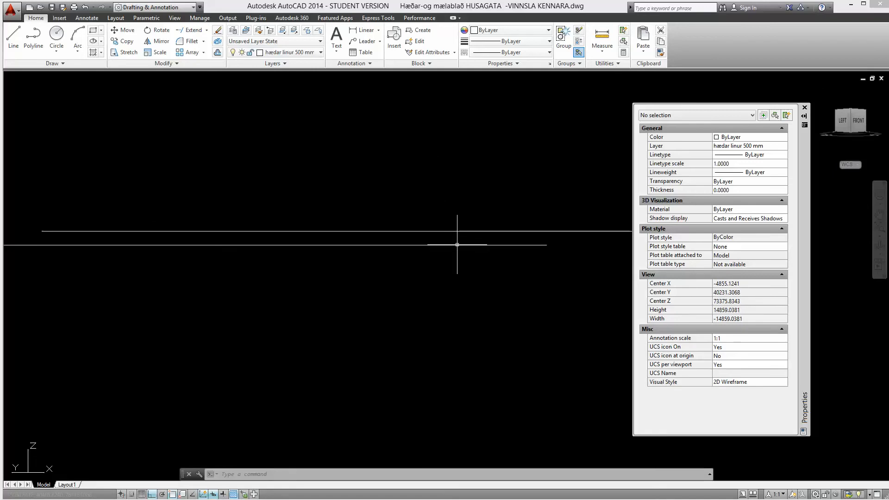
pyautogui.scroll(-10, 457, 245)
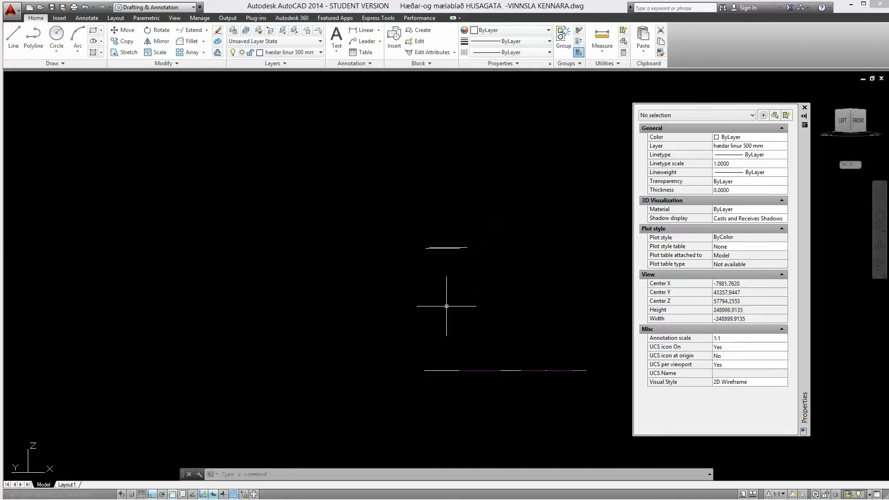
pyautogui.keyDown('shift'); pyautogui.moveTo(539, 325); pyautogui.dragTo(559, 411, button='middle'); pyautogui.keyUp('shift')
# Check the object type and properties of the two segments of the 75,50 contour nearest its label.
pyautogui.scroll(4, 506, 408)
pyautogui.scroll(4, 505, 408)
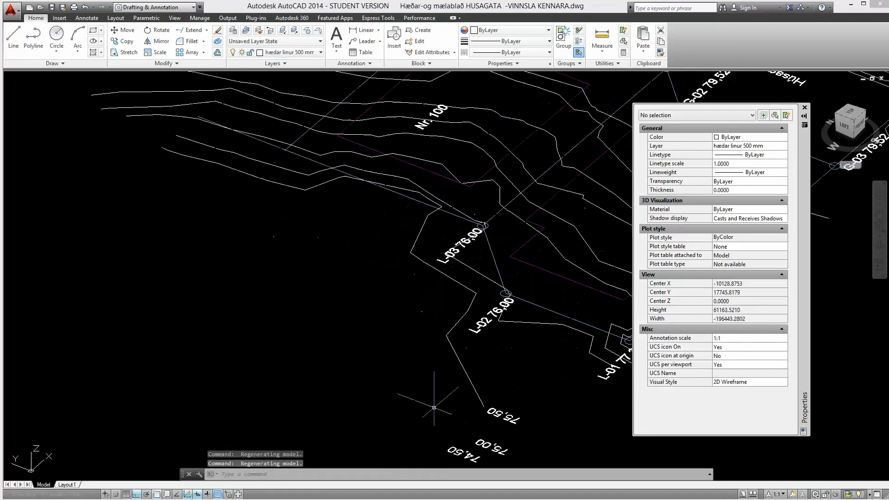
pyautogui.click(475, 366)
pyautogui.click(446, 381)
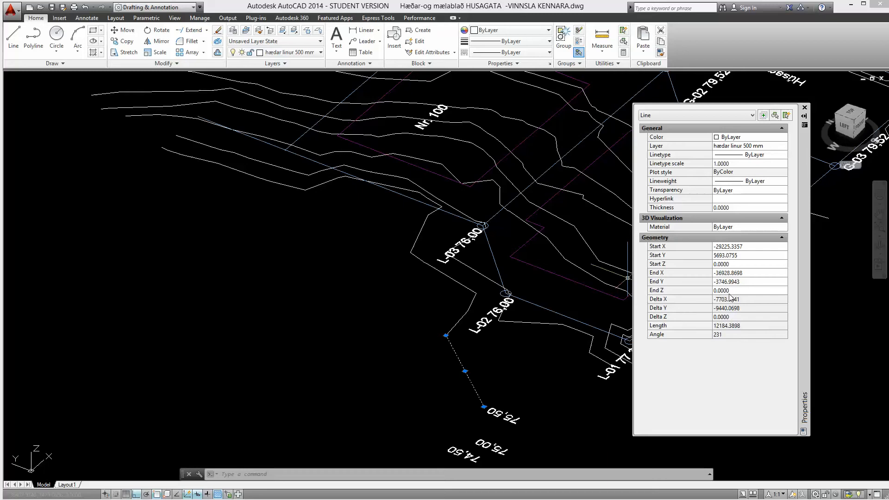
pyautogui.click(456, 303)
pyautogui.press('Escape')
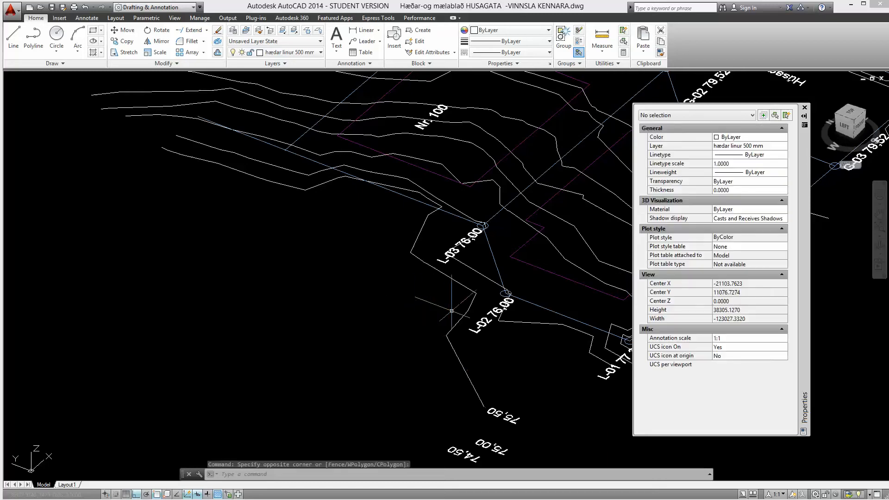
pyautogui.click(459, 324)
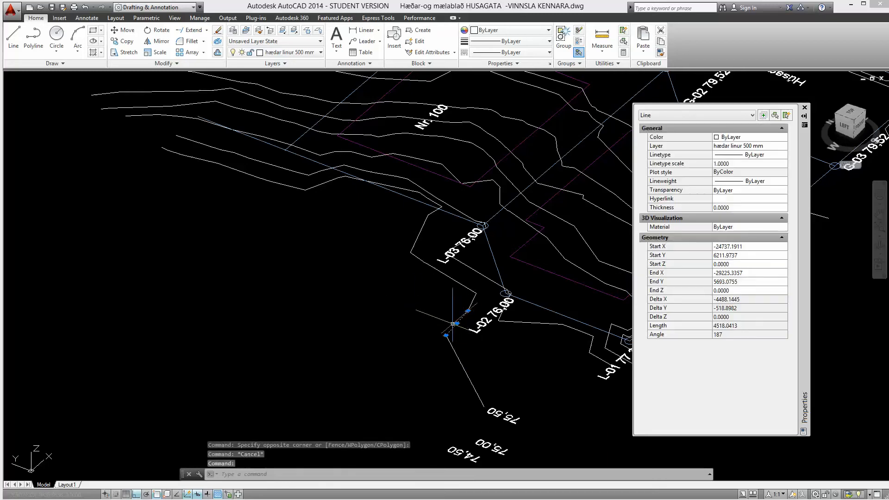
pyautogui.moveTo(387, 308); pyautogui.dragTo(403, 334, button='middle')
# Start joining the 75,50 contour with the short polyline near L-02 as source, adding the two line segments towards its label.
pyautogui.click(482, 315)
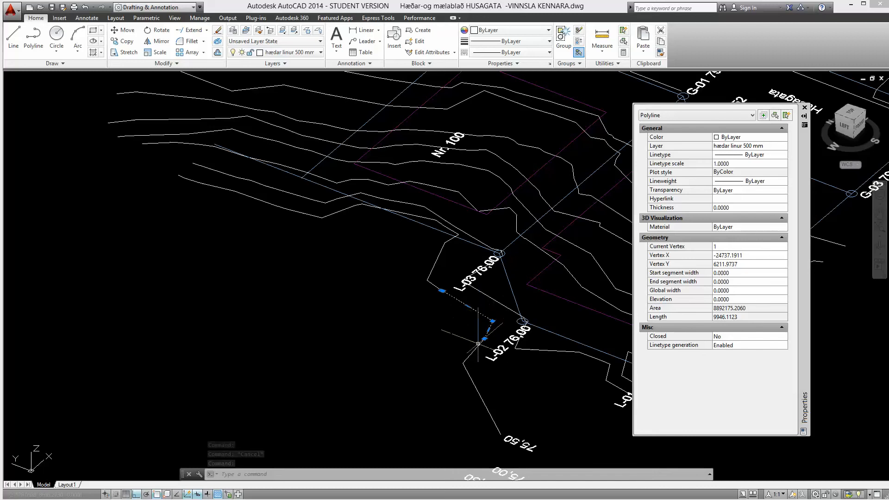
pyautogui.scroll(2, 491, 343)
pyautogui.scroll(3, 486, 343)
pyautogui.scroll(-2, 480, 340)
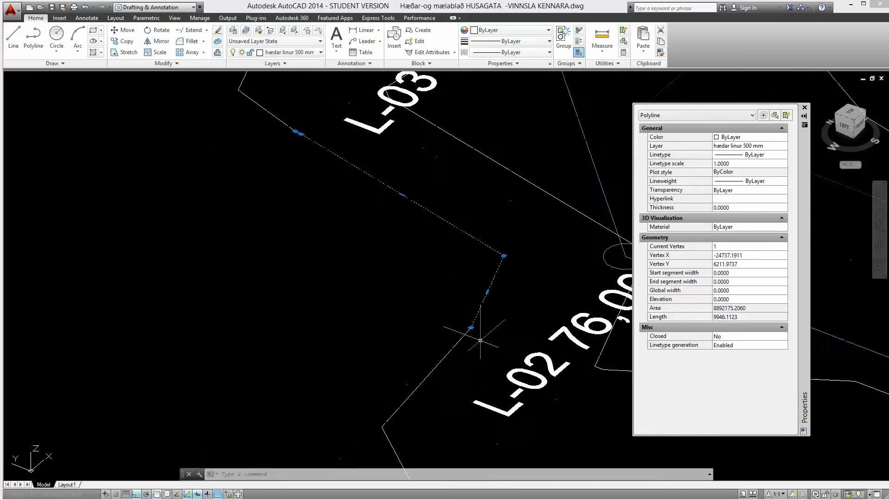
pyautogui.moveTo(474, 343); pyautogui.dragTo(383, 347, button='middle')
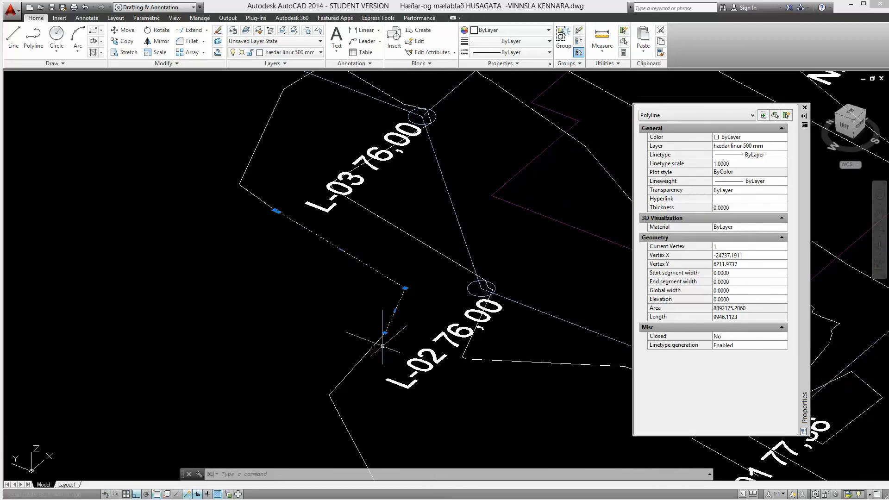
pyautogui.scroll(-3, 373, 360)
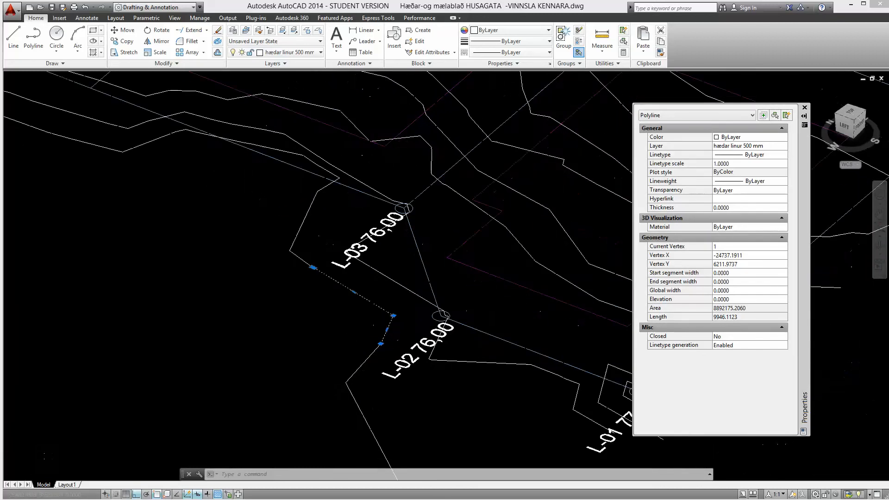
pyautogui.scroll(3, 360, 349)
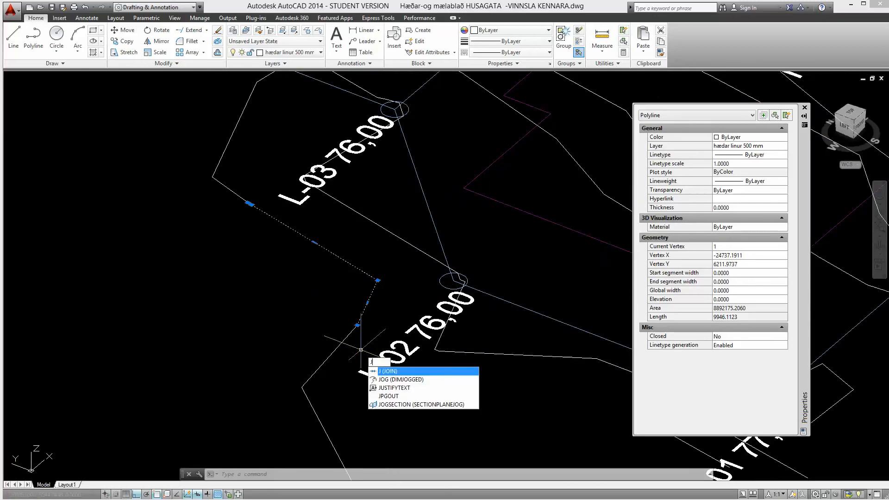
pyautogui.write('oi')
pyautogui.press('Return')
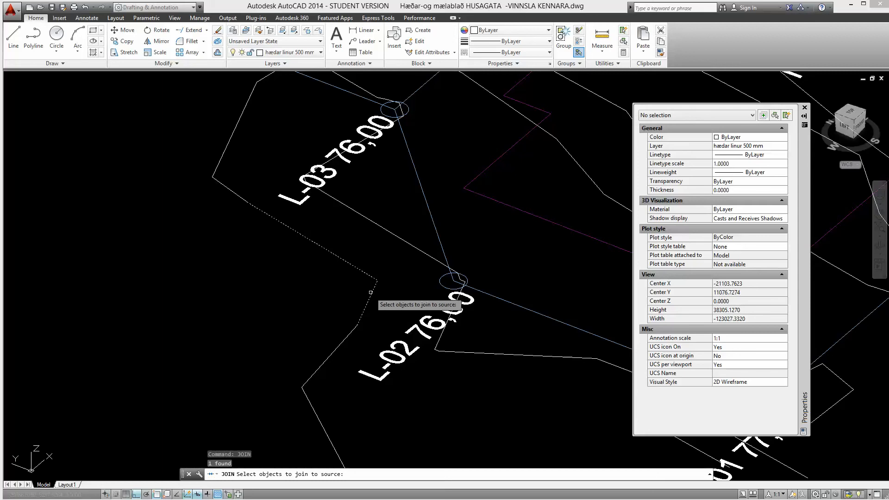
pyautogui.click(349, 333)
pyautogui.click(372, 337)
pyautogui.click(371, 339)
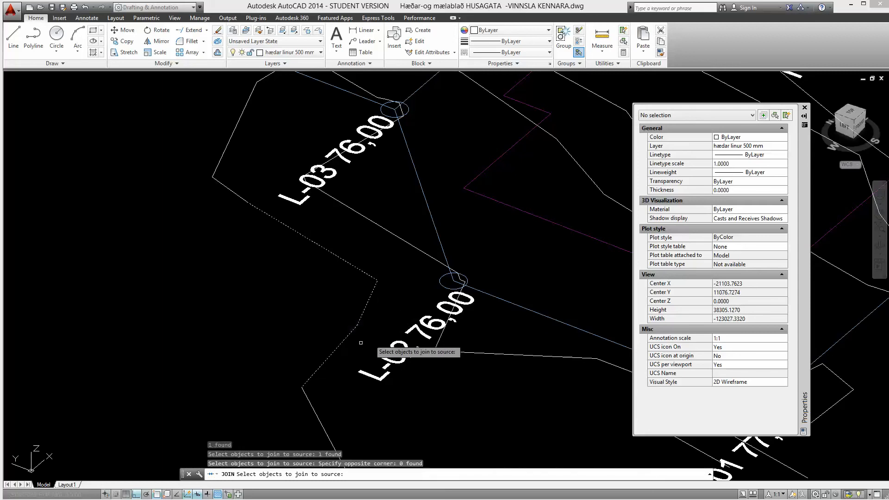
pyautogui.click(336, 365)
pyautogui.click(286, 415)
# Add the 75,50 contour segments that run around the L-03 label to the objects being joined.
pyautogui.scroll(-2, 294, 396)
pyautogui.moveTo(294, 396); pyautogui.dragTo(406, 425, button='middle')
pyautogui.click(385, 259)
pyautogui.click(342, 316)
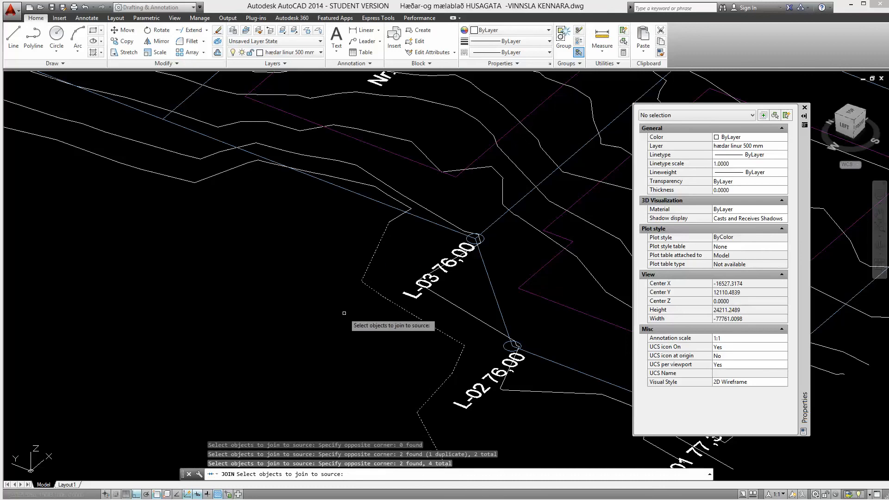
pyautogui.scroll(2, 385, 214)
pyautogui.click(397, 217)
pyautogui.click(389, 232)
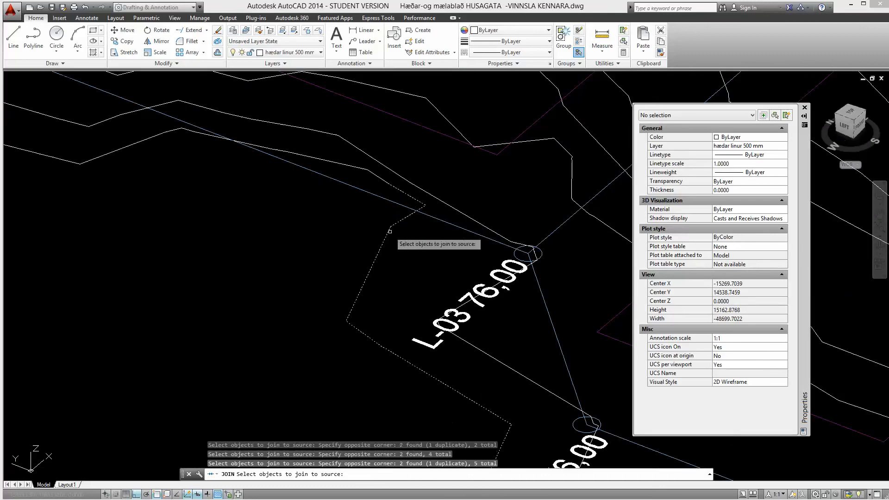
pyautogui.scroll(4, 416, 206)
pyautogui.click(326, 128)
pyautogui.click(307, 151)
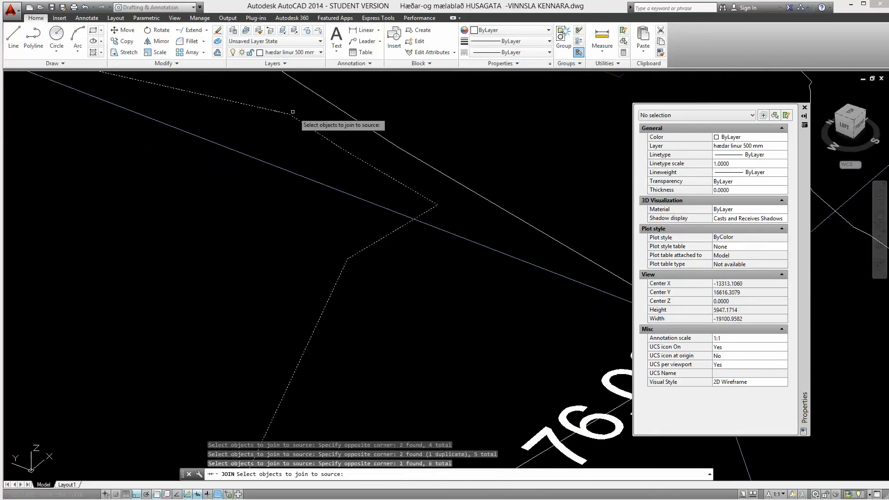
# Extend the join selection along the 75,50 contour past L-03, adding the segments up to and beyond its shallow peak.
pyautogui.scroll(-6, 274, 110)
pyautogui.moveTo(271, 132); pyautogui.dragTo(443, 312, button='middle')
pyautogui.scroll(6, 374, 266)
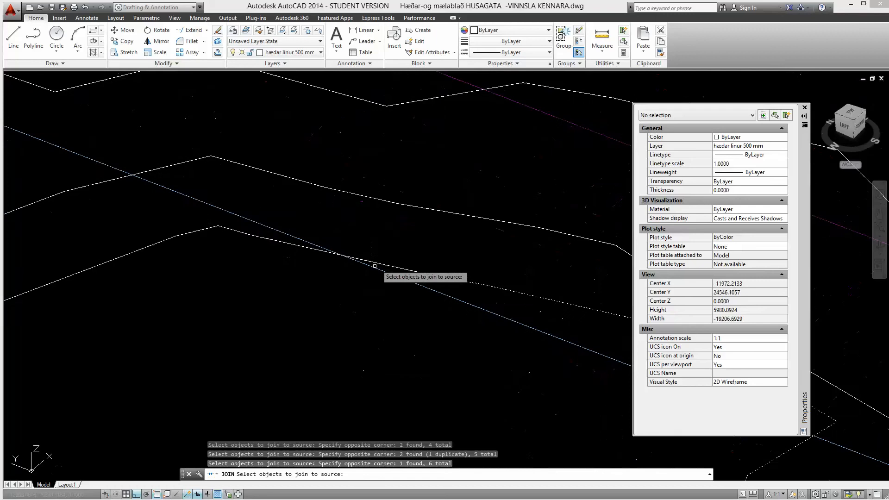
pyautogui.click(418, 270)
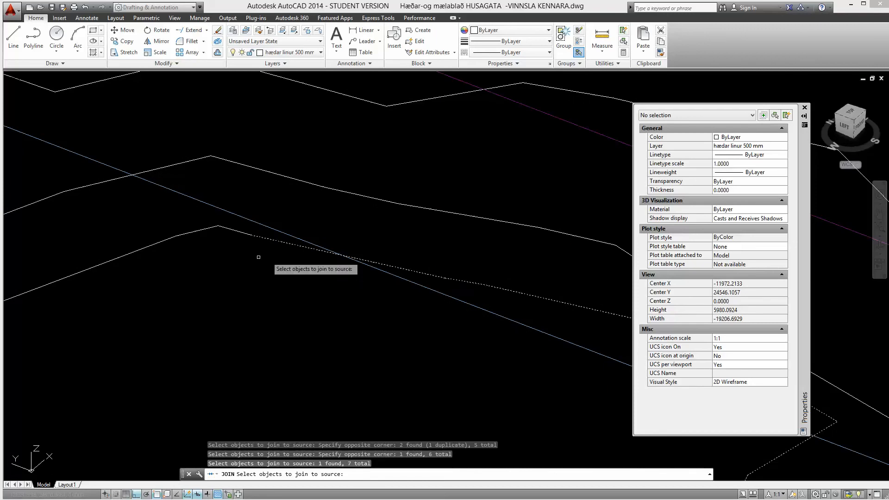
pyautogui.click(233, 223)
pyautogui.click(178, 258)
pyautogui.scroll(-4, 165, 294)
pyautogui.moveTo(167, 295); pyautogui.dragTo(419, 313, button='middle')
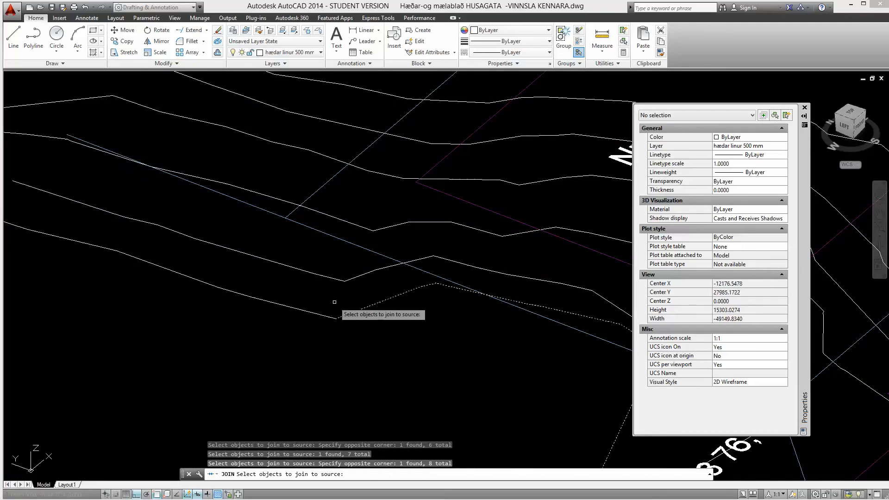
# Add the remaining 75,50 segments below Nr. 100 out to the contour's far end and complete the join.
pyautogui.click(333, 303)
pyautogui.click(266, 329)
pyautogui.moveTo(243, 322); pyautogui.dragTo(467, 403, button='middle')
pyautogui.click(488, 368)
pyautogui.click(366, 384)
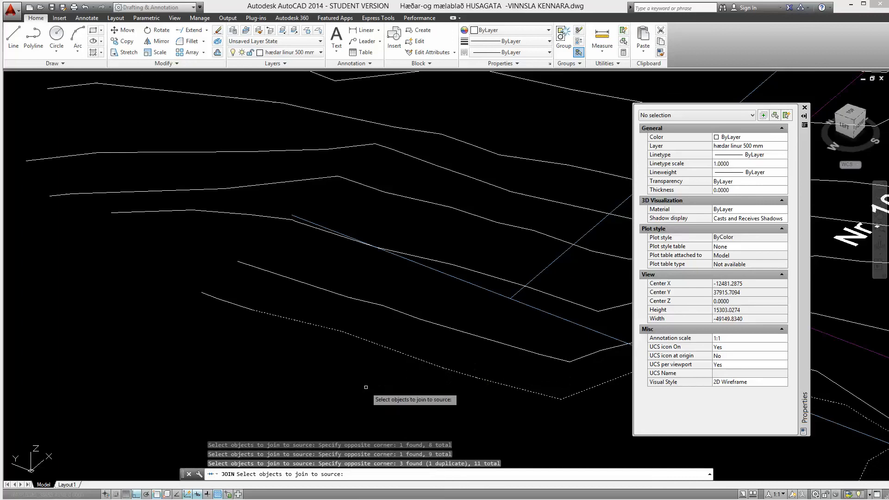
pyautogui.click(256, 295)
pyautogui.click(223, 317)
pyautogui.scroll(-4, 216, 319)
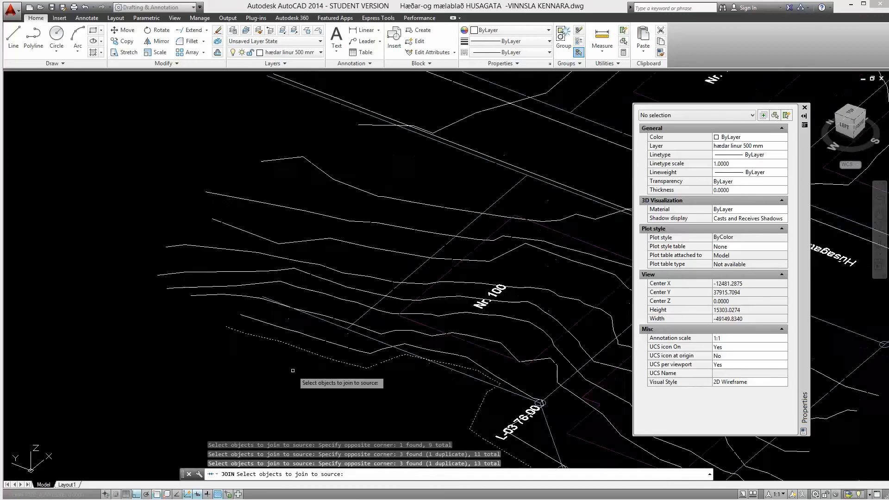
pyautogui.moveTo(180, 342)
pyautogui.mouseDown(button='middle')
pyautogui.moveTo(179, 294)
pyautogui.moveTo(206, 258)
pyautogui.mouseUp(button='middle')
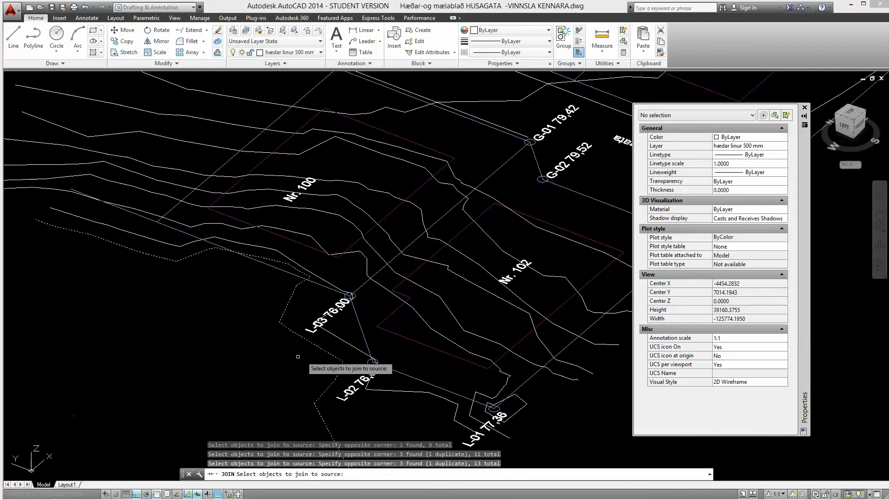
pyautogui.press('Return')
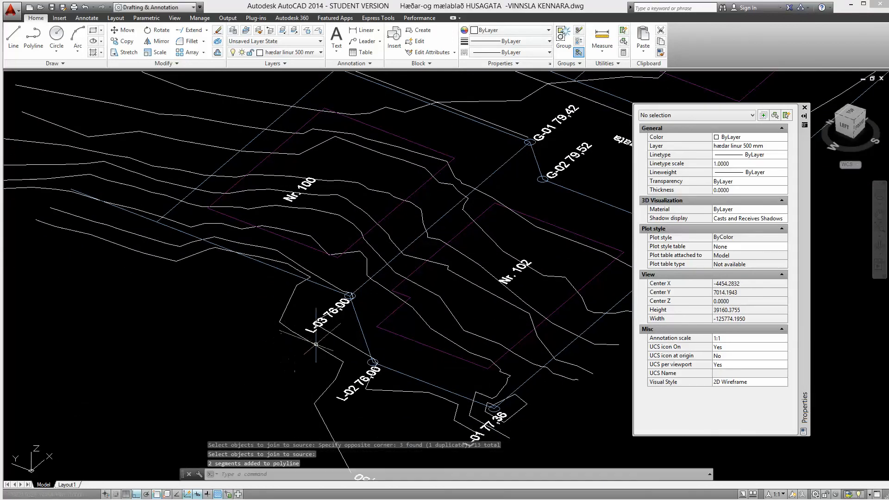
# Check how far the joined 75,50 polyline reaches and examine its end point beside L-03.
pyautogui.click(319, 380)
pyautogui.scroll(-2, 319, 381)
pyautogui.scroll(-2, 320, 381)
pyautogui.moveTo(319, 381); pyautogui.dragTo(348, 345, button='middle')
pyautogui.scroll(2, 354, 366)
pyautogui.scroll(8, 347, 304)
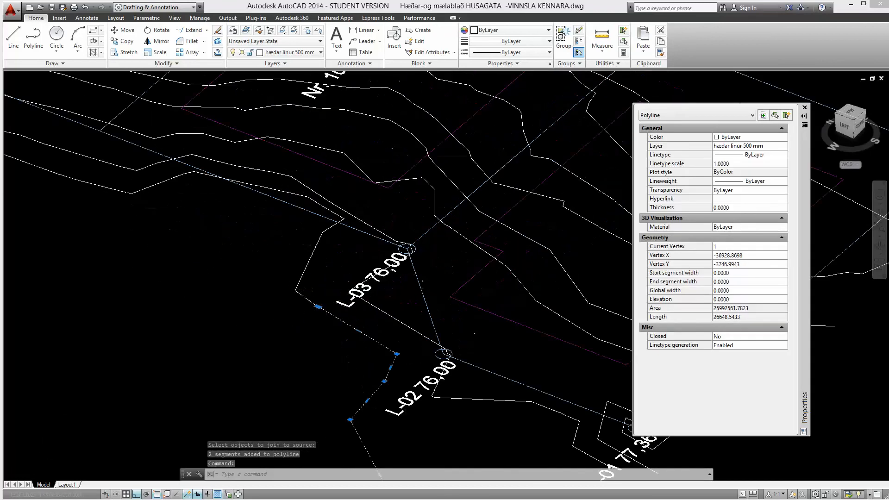
pyautogui.scroll(6, 327, 348)
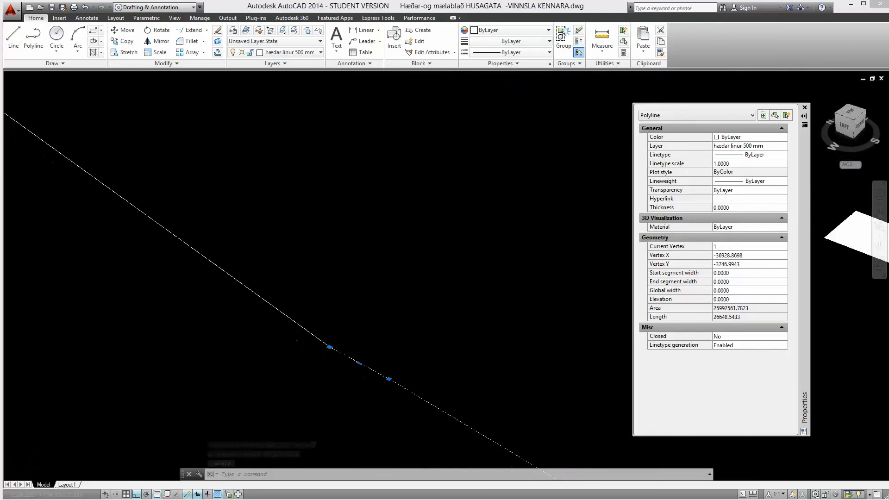
pyautogui.press('Escape')
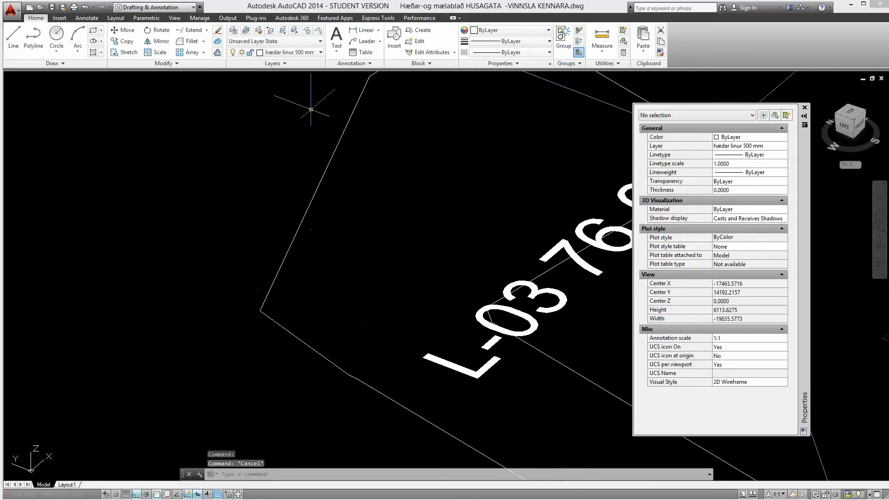
# Fillet the 75,50 polyline's end beside L-03 with radius 0 to connect it to the adjoining short segment.
pyautogui.click(186, 44)
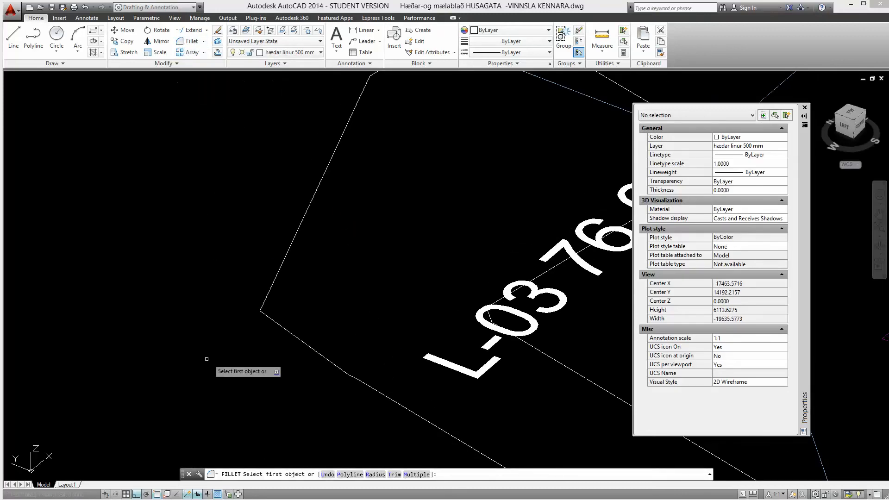
pyautogui.write('r')
pyautogui.press('Return')
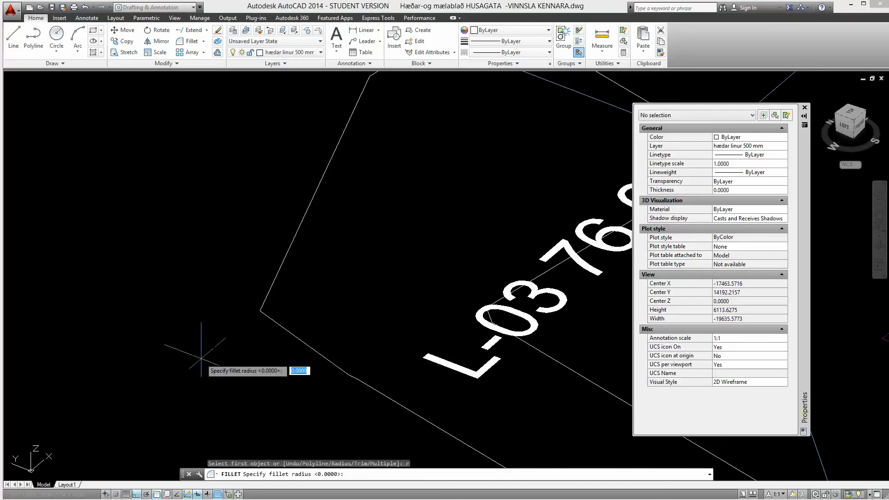
pyautogui.press('Return')
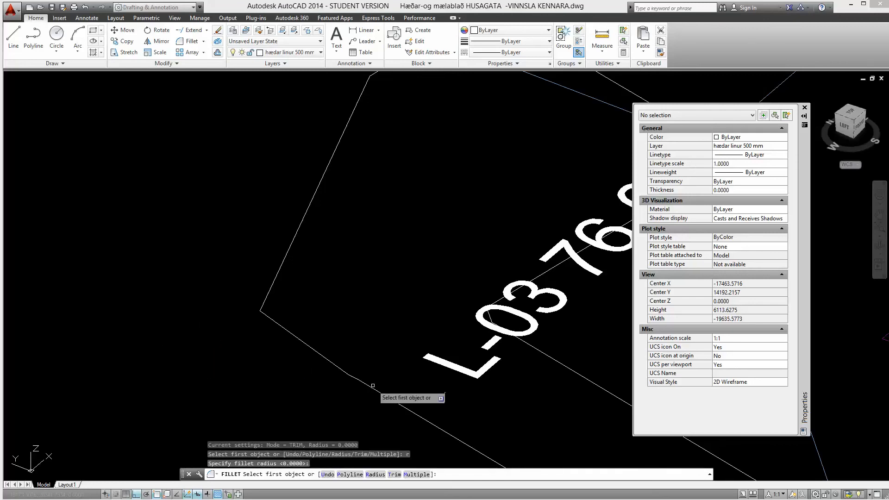
pyautogui.click(345, 380)
pyautogui.press('Escape')
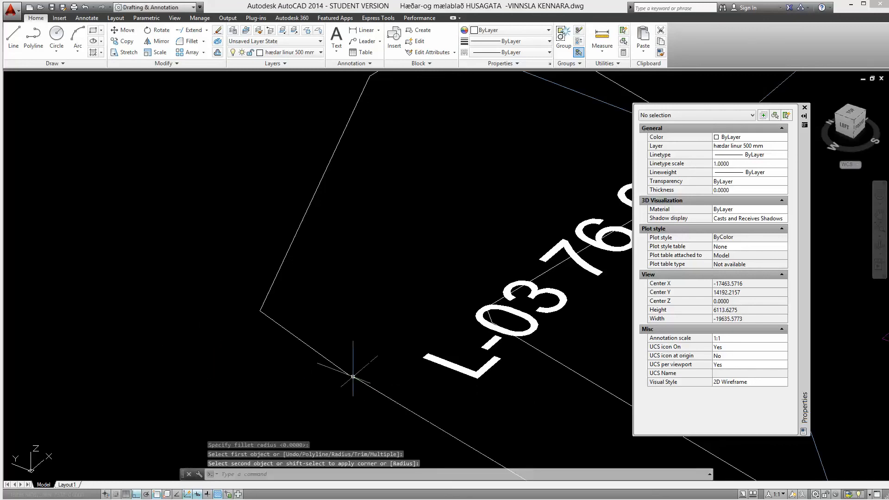
pyautogui.press('Return')
pyautogui.click(347, 379)
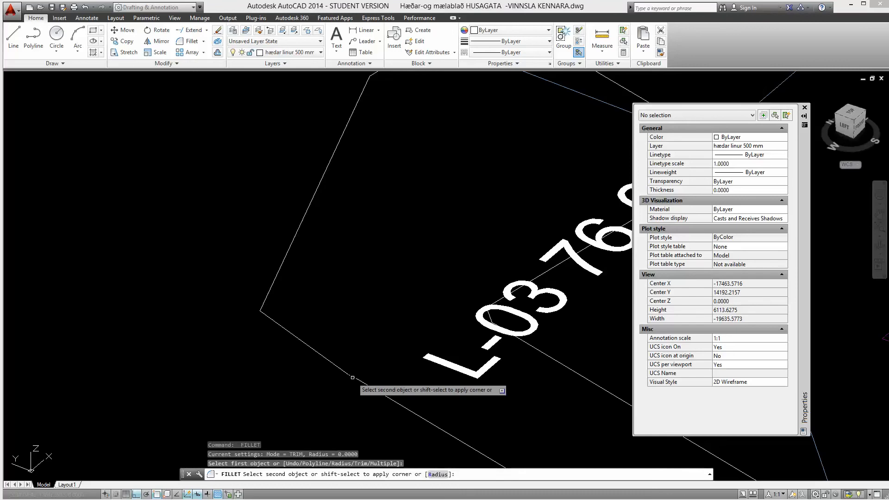
pyautogui.click(342, 368)
# Connect the short segment to the long line at the contour's outer corner beside L-03 with a zero-radius fillet.
pyautogui.press('Return')
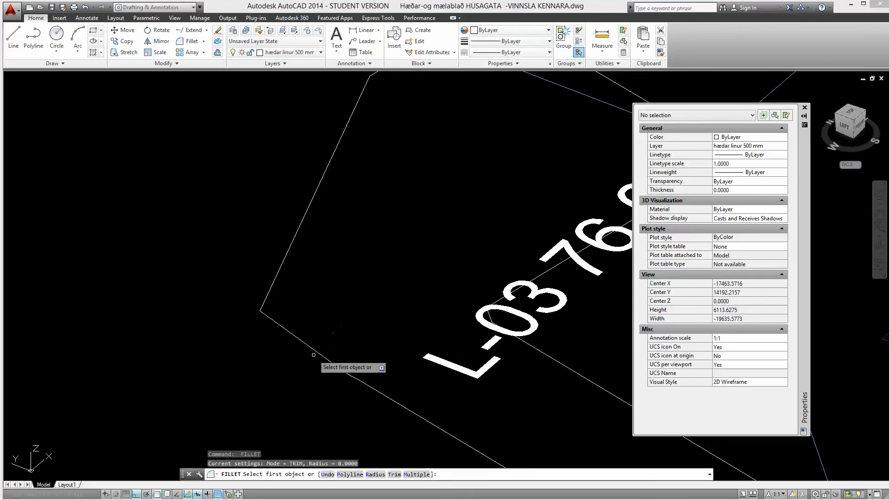
pyautogui.click(315, 352)
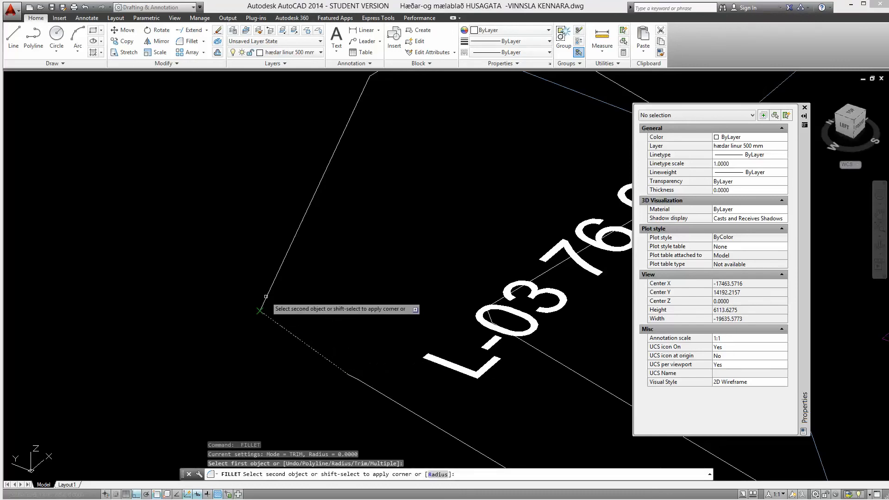
pyautogui.click(262, 309)
pyautogui.scroll(-4, 326, 295)
pyautogui.scroll(-4, 327, 296)
pyautogui.press('Escape')
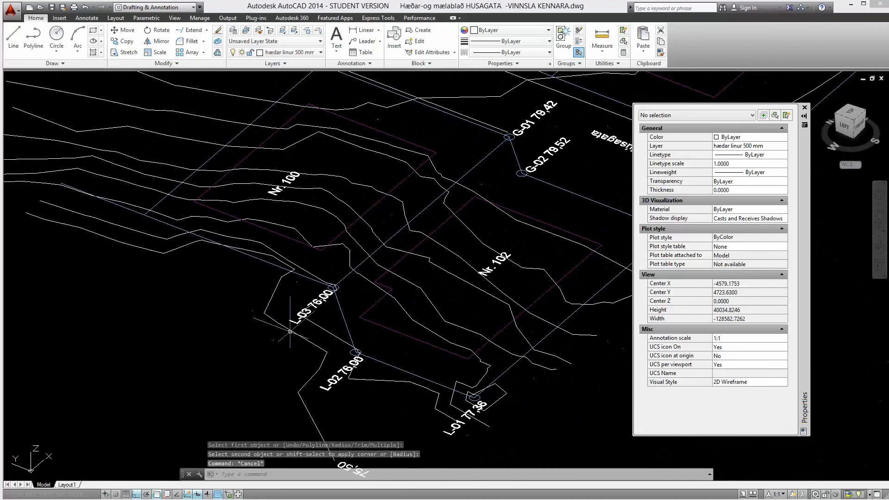
# Check the 75,50 polyline's extent, then fillet its end beyond L-03 to the next segment with radius 0.
pyautogui.click(291, 332)
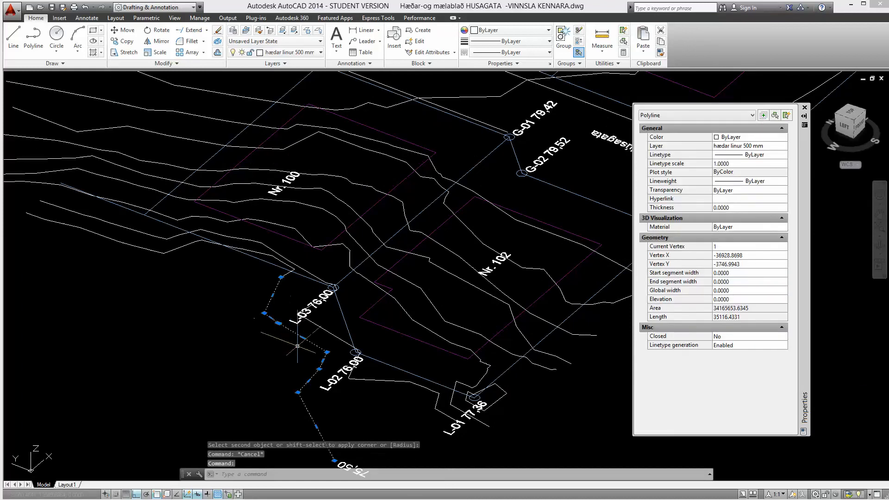
pyautogui.moveTo(377, 392); pyautogui.dragTo(386, 354, button='middle')
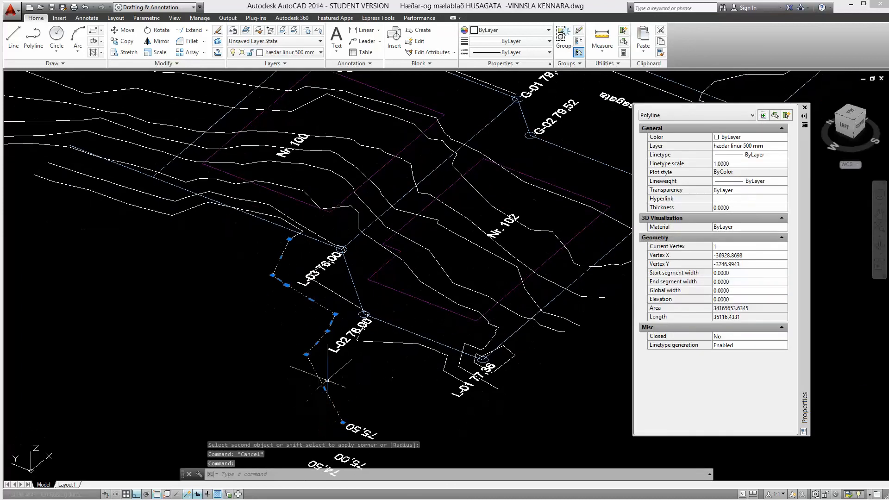
pyautogui.scroll(5, 289, 245)
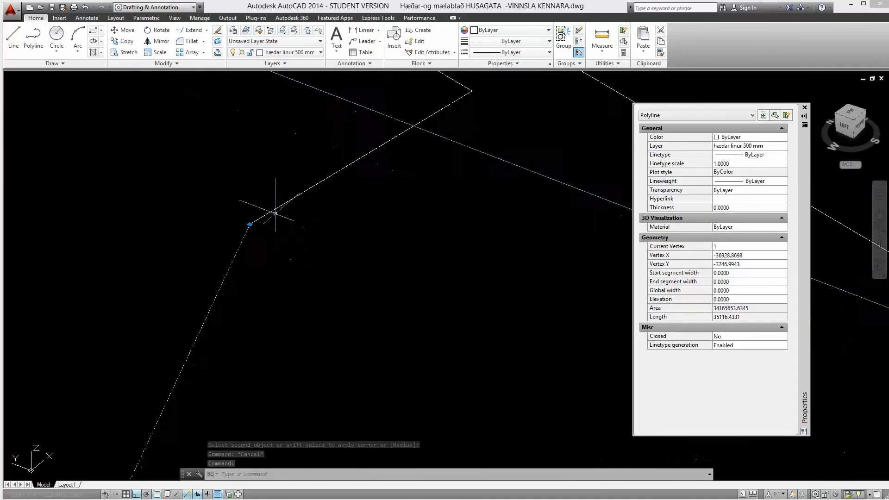
pyautogui.moveTo(221, 188); pyautogui.dragTo(254, 304, button='middle')
pyautogui.press('Escape')
pyautogui.press('Return')
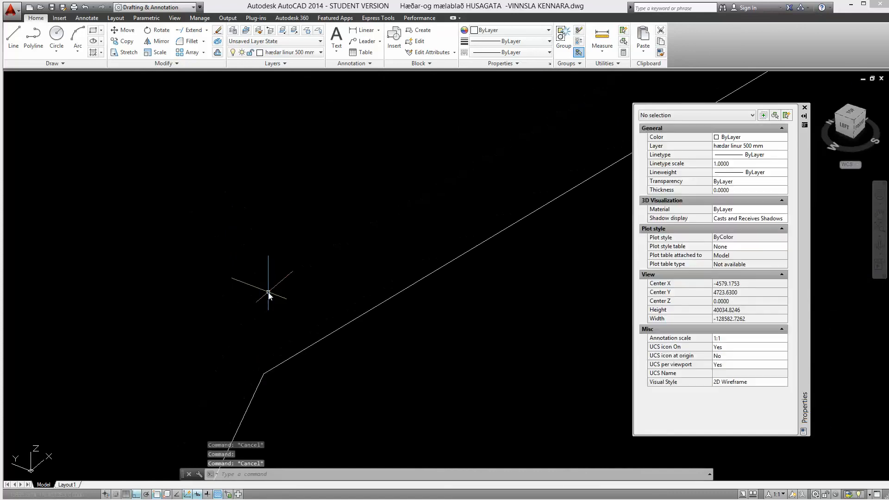
pyautogui.click(255, 393)
pyautogui.click(272, 369)
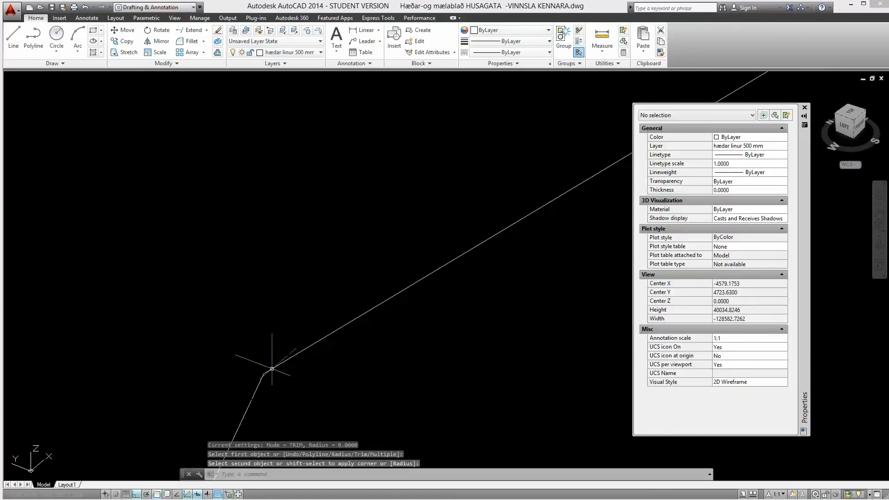
# Locate the 75,50 polyline's new end past the sharp bend near L-03 and connect the adjoining segment with a zero-radius fillet.
pyautogui.scroll(-10, 275, 370)
pyautogui.click(297, 364)
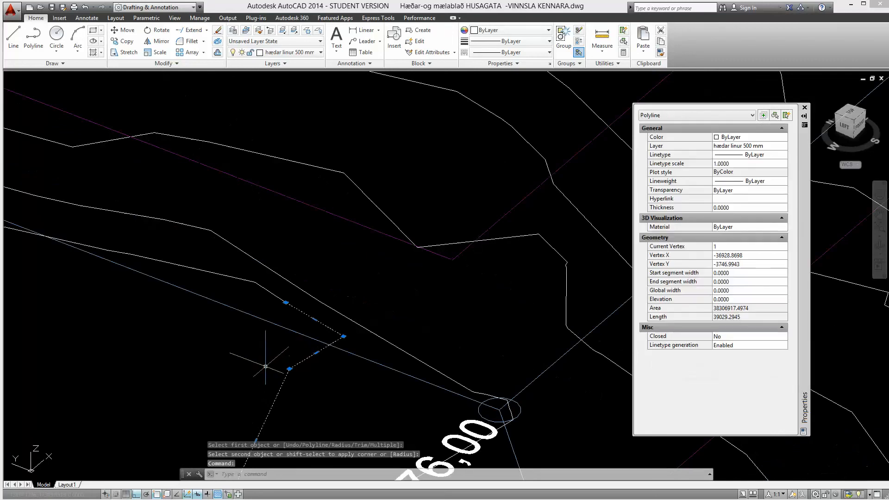
pyautogui.scroll(3, 287, 307)
pyautogui.press('Escape')
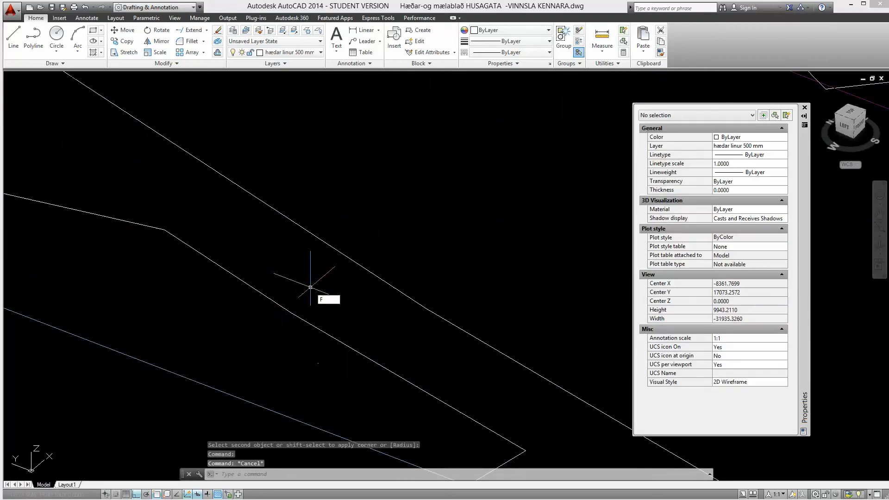
pyautogui.press('Return')
pyautogui.click(298, 319)
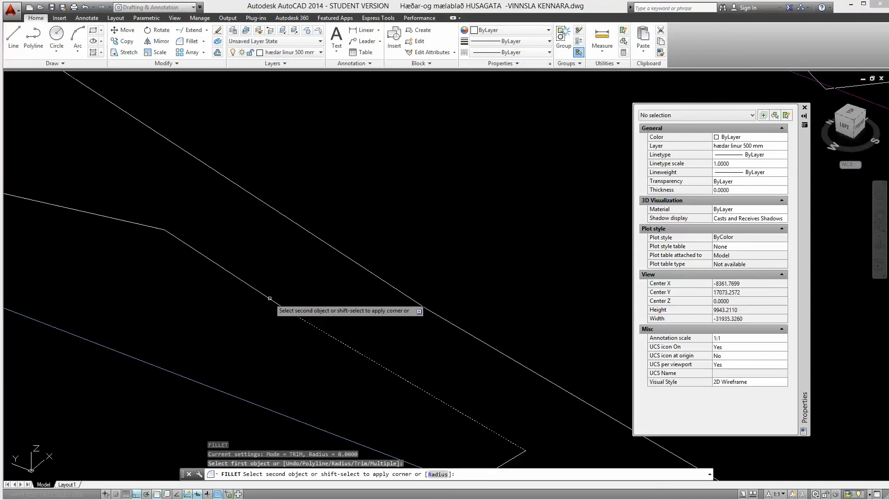
pyautogui.click(269, 298)
# Find where the 75,50 polyline stops before the site boundary line and fillet it to the long segment crossing that boundary.
pyautogui.click(269, 286)
pyautogui.scroll(-5, 239, 298)
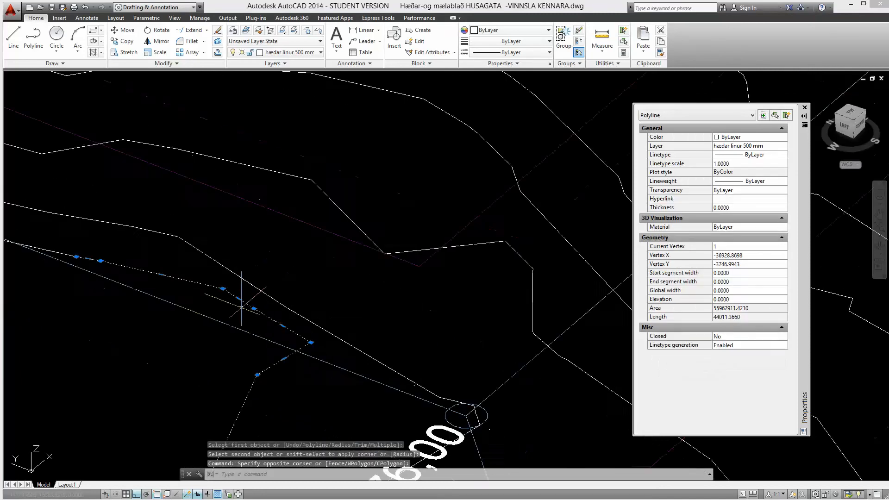
pyautogui.scroll(8, 298, 288)
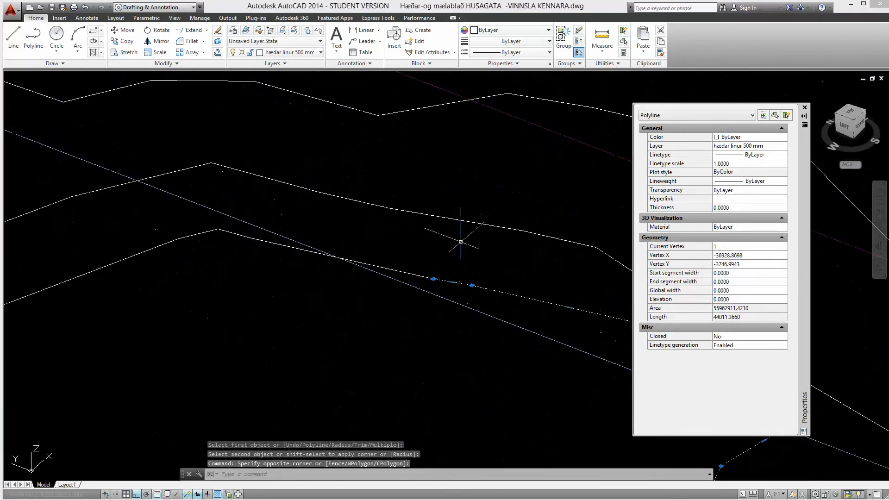
pyautogui.press('Escape')
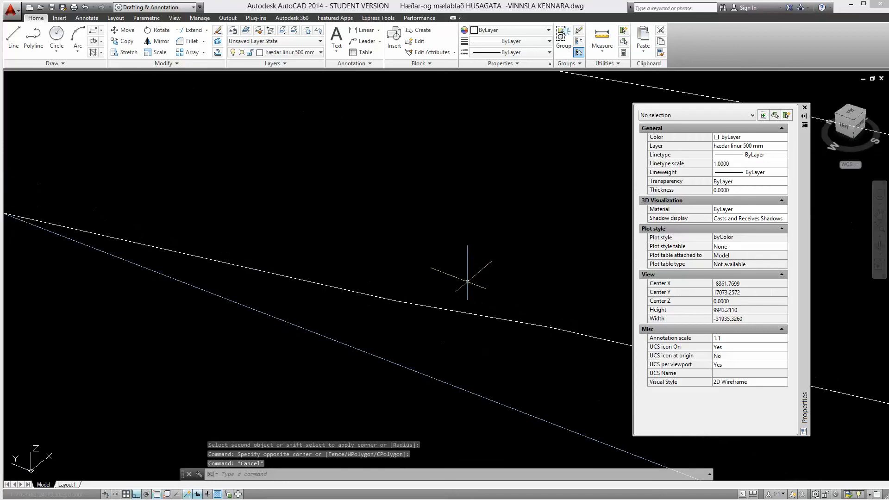
pyautogui.press('Return')
pyautogui.click(440, 309)
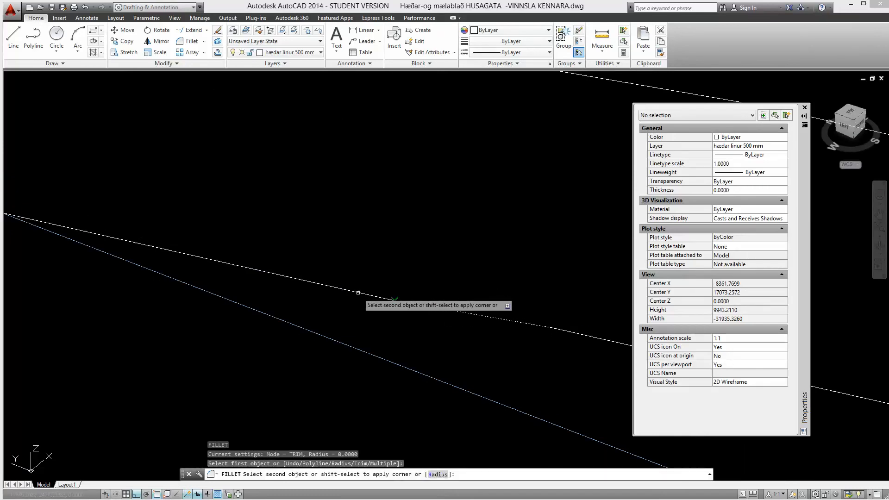
pyautogui.click(358, 293)
# Fillet the boundary-crossing segment of the 75,50 contour to the short segment just before its peak with radius 0.
pyautogui.scroll(4, 398, 306)
pyautogui.moveTo(106, 274); pyautogui.dragTo(398, 306, button='middle')
pyautogui.press('Return')
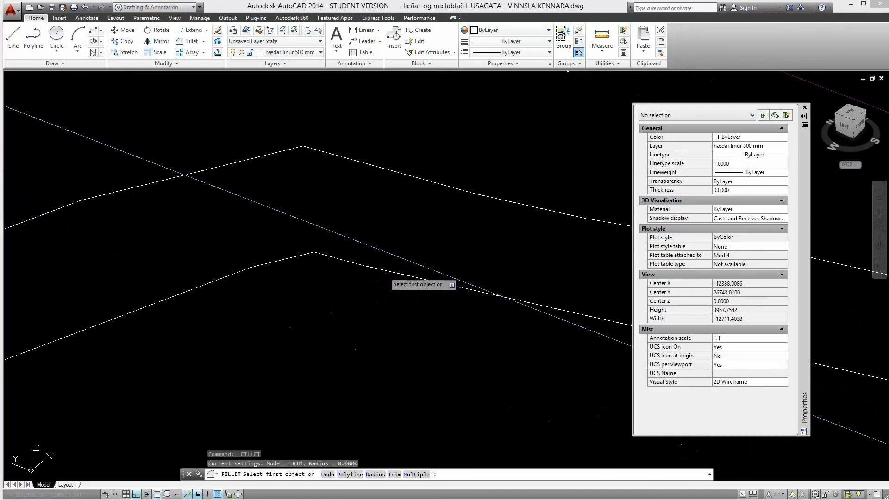
pyautogui.click(382, 270)
pyautogui.click(343, 259)
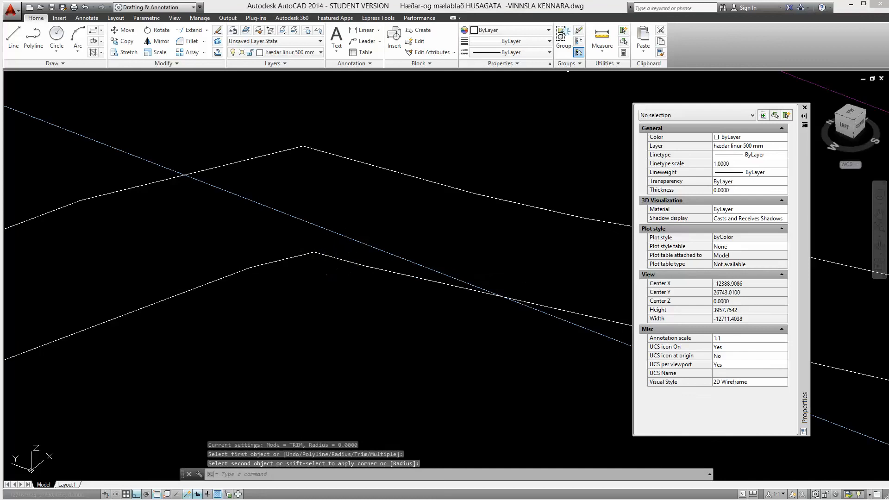
# Fillet the two segments of the 75,50 contour that meet at its peak by the boundary line with radius 0.
pyautogui.press('Return')
pyautogui.click(335, 256)
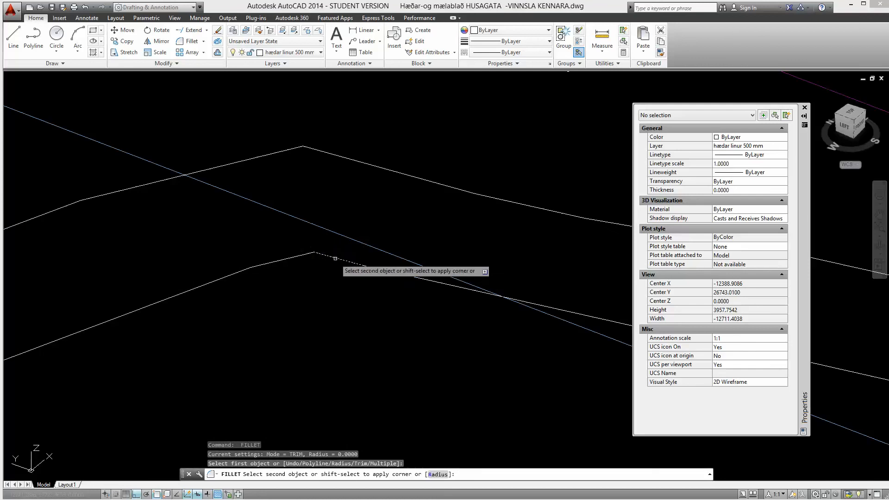
pyautogui.click(298, 257)
# Check how far the 75,50 polyline reaches past the peak and fillet it to the next segment at the low bend with radius 0.
pyautogui.click(278, 251)
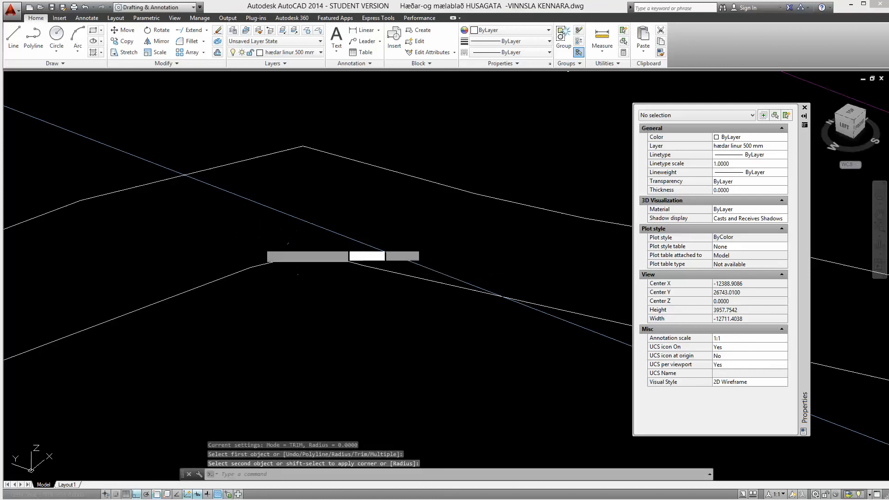
pyautogui.click(237, 279)
pyautogui.scroll(-10, 214, 306)
pyautogui.scroll(10, 187, 321)
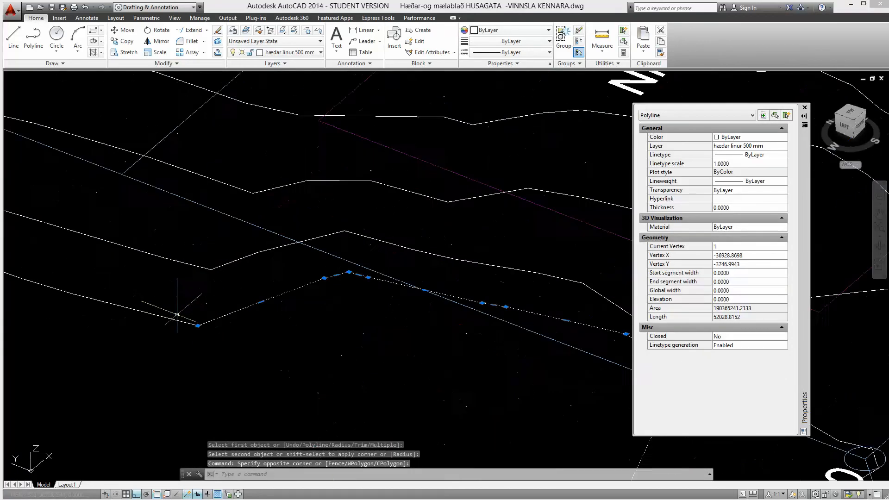
pyautogui.press('Escape')
pyautogui.write('f')
pyautogui.press('Return')
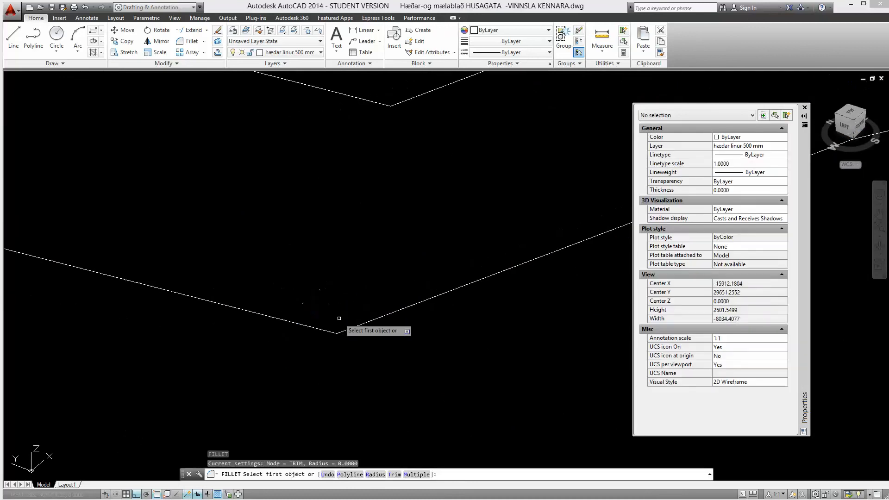
pyautogui.click(349, 328)
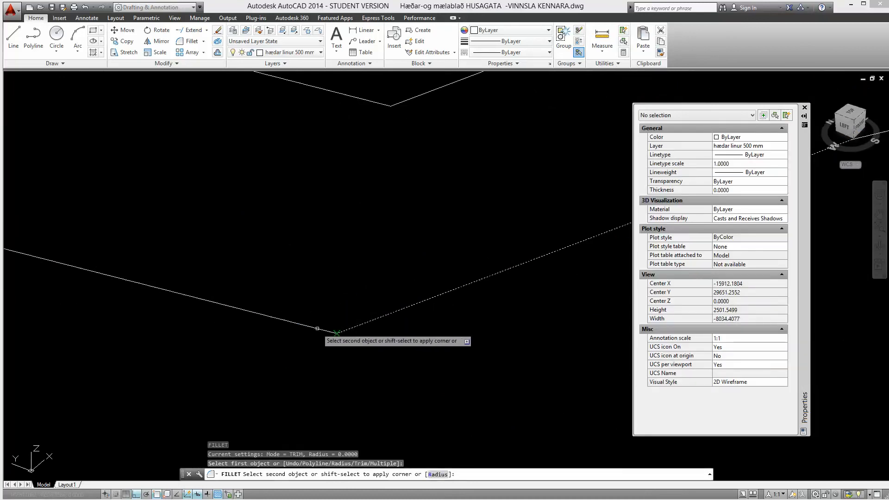
pyautogui.click(317, 328)
# Locate the 75,50 polyline's end beyond the low bend and fillet it to the adjoining short segment with radius 0.
pyautogui.scroll(-7, 314, 331)
pyautogui.click(327, 321)
pyautogui.click(279, 343)
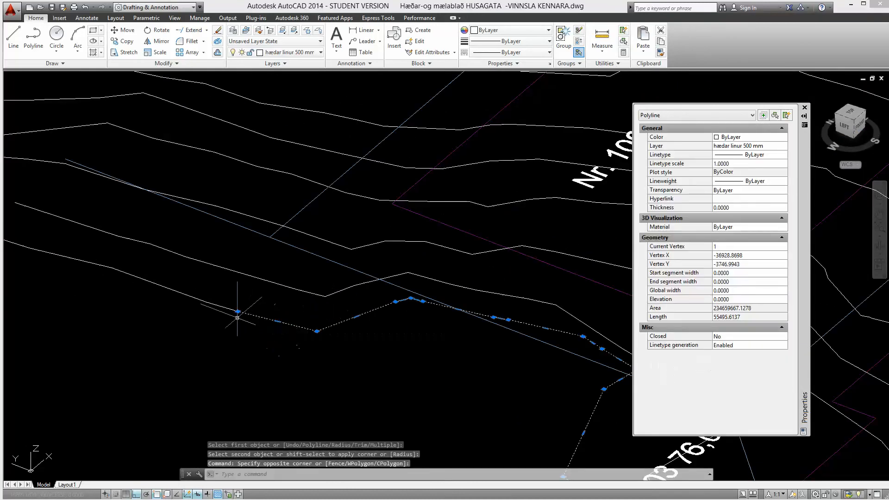
pyautogui.scroll(5, 235, 299)
pyautogui.press('Escape')
pyautogui.press('Return')
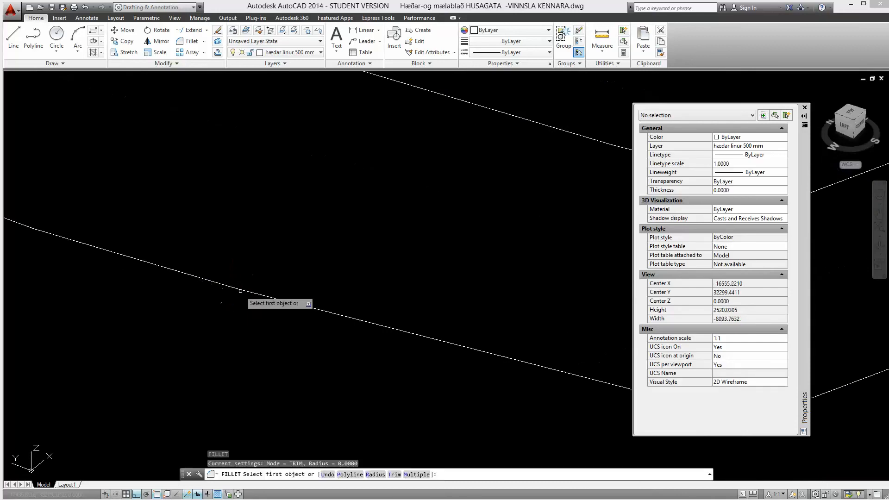
pyautogui.click(233, 293)
# Find the end of the newly connected short segment on the 75,50 contour and fillet it to the long segment that follows with radius 0.
pyautogui.scroll(-5, 500, 352)
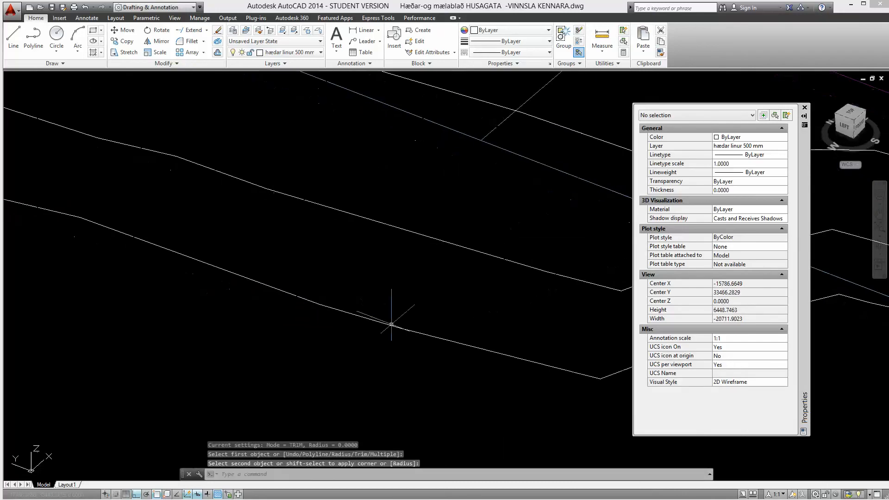
pyautogui.click(375, 312)
pyautogui.click(291, 362)
pyautogui.scroll(-5, 289, 361)
pyautogui.scroll(5, 300, 341)
pyautogui.scroll(2, 315, 332)
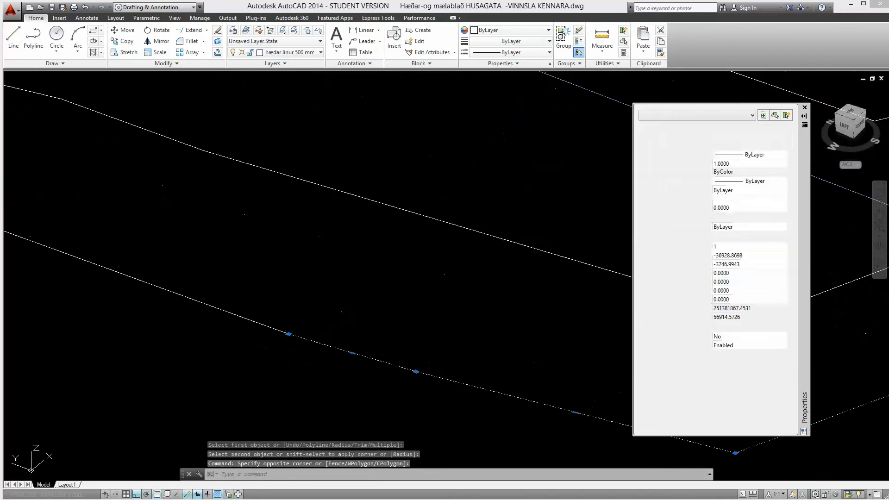
pyautogui.press('Escape')
pyautogui.press('Return')
pyautogui.click(255, 321)
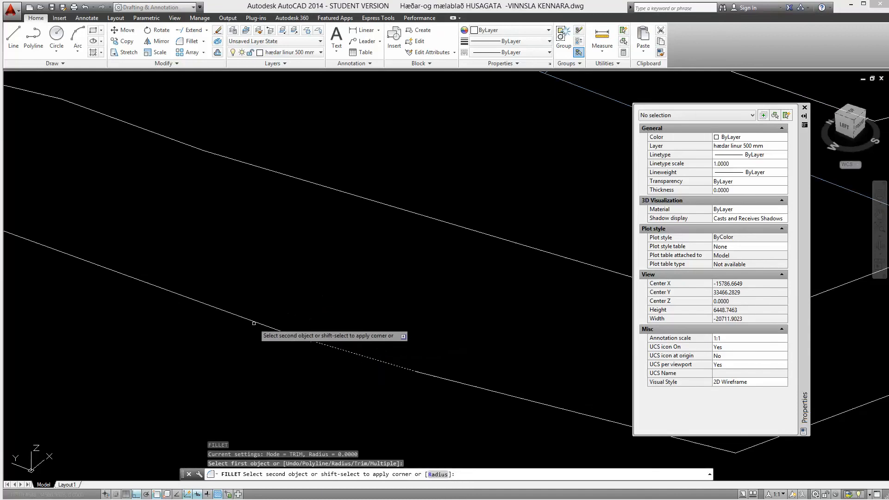
# Trace the 75,50 polyline to its next break near the contour's far end and close it with a zero-radius fillet.
pyautogui.scroll(-2, 254, 321)
pyautogui.click(347, 315)
pyautogui.click(306, 362)
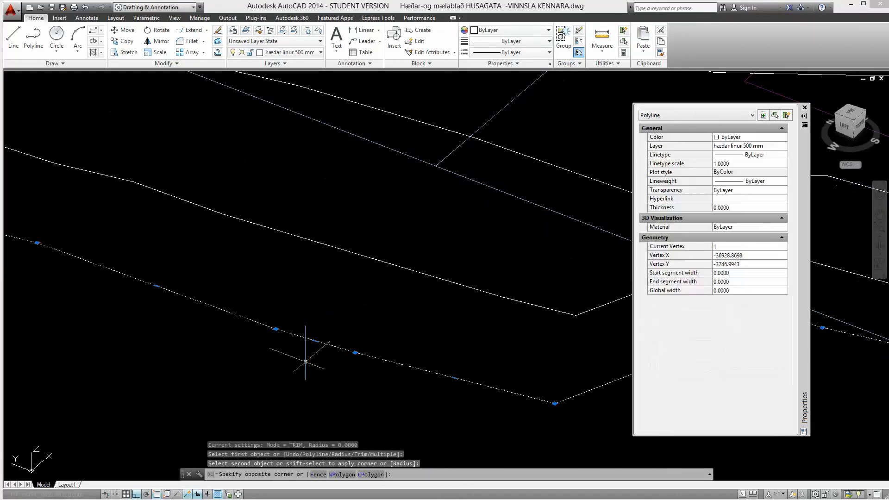
pyautogui.scroll(-6, 306, 363)
pyautogui.scroll(4, 185, 310)
pyautogui.scroll(3, 186, 334)
pyautogui.press('Escape')
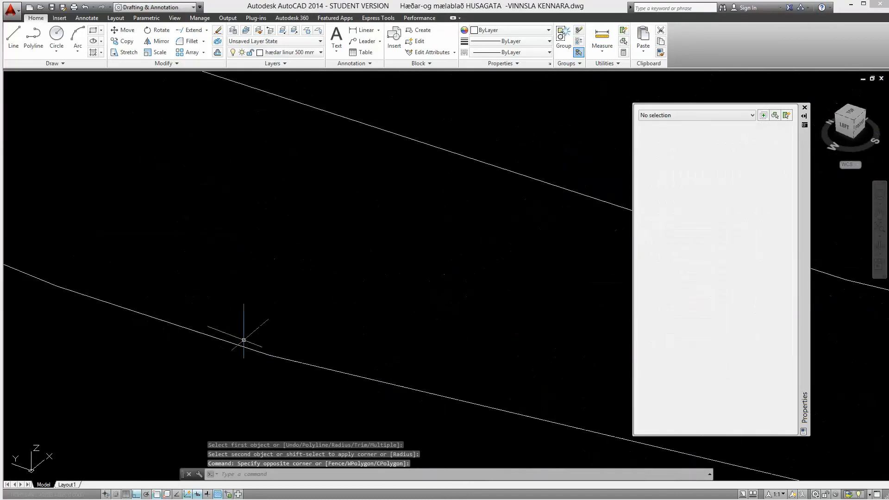
pyautogui.press('Return')
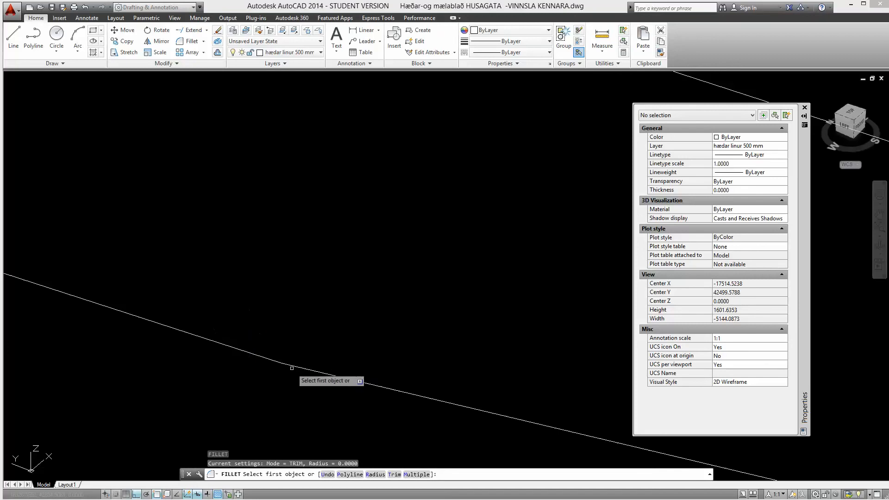
pyautogui.click(294, 367)
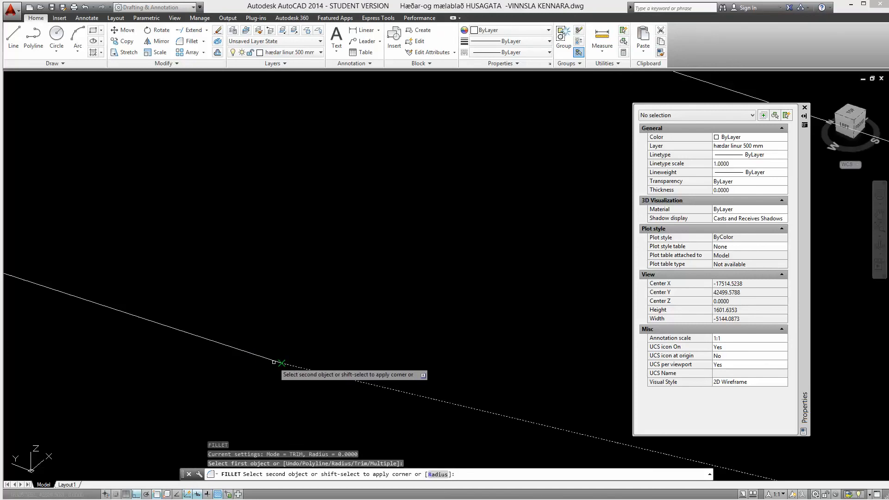
pyautogui.click(274, 362)
# Check the 75,50 polyline's extent and fillet it to the last short segment at the contour's free end with radius 0.
pyautogui.click(301, 331)
pyautogui.click(251, 376)
pyautogui.scroll(-10, 273, 376)
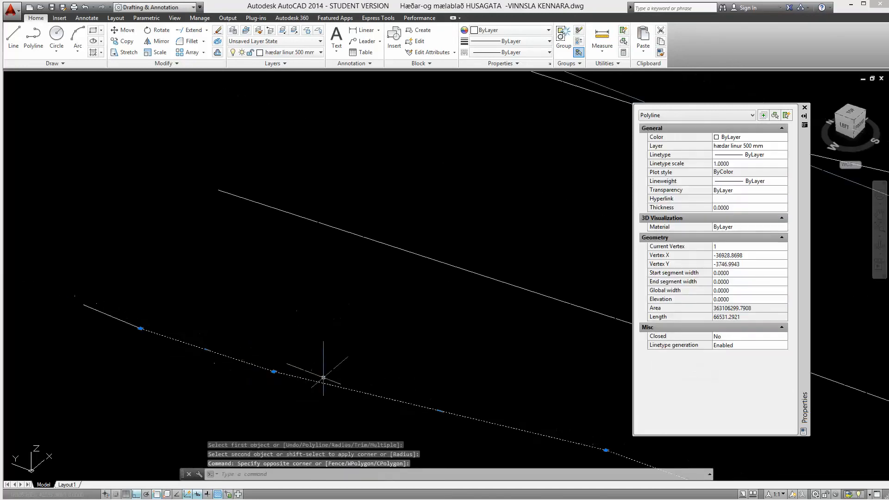
pyautogui.scroll(5, 336, 357)
pyautogui.press('Escape')
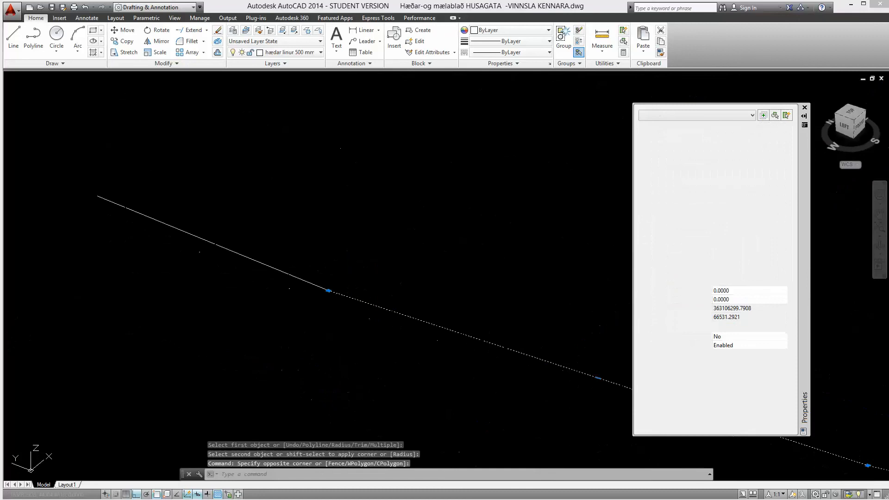
pyautogui.write('f')
pyautogui.press('Return')
pyautogui.click(373, 297)
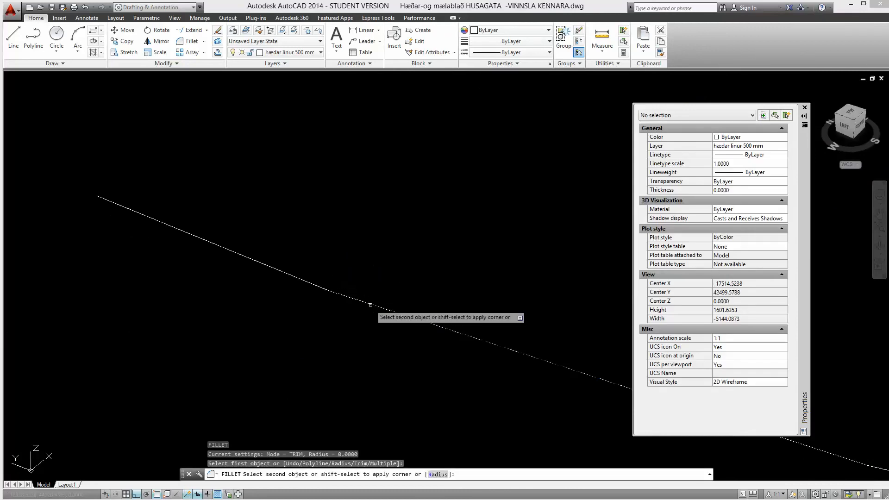
pyautogui.press('Return')
# Select the fully connected 75,50 contour, check it against its label, and set its elevation to 75500.
pyautogui.click(417, 272)
pyautogui.click(363, 303)
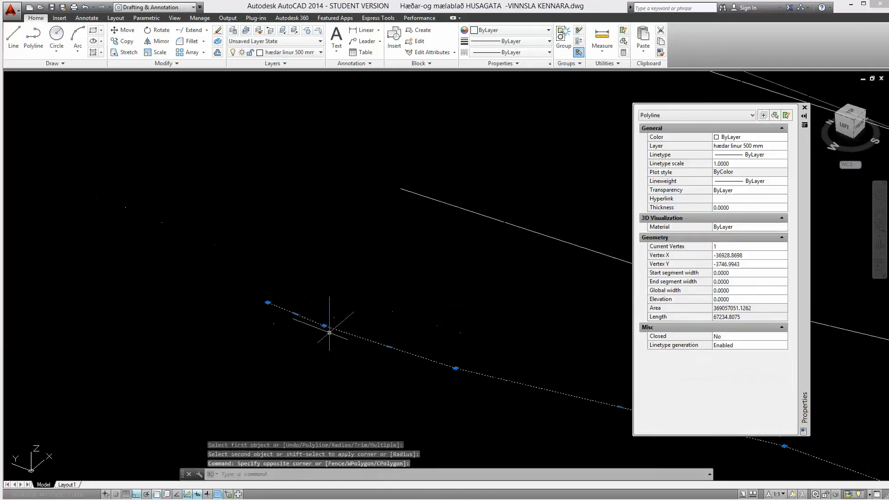
pyautogui.scroll(-8, 424, 350)
pyautogui.moveTo(424, 350); pyautogui.dragTo(167, 209, button='middle')
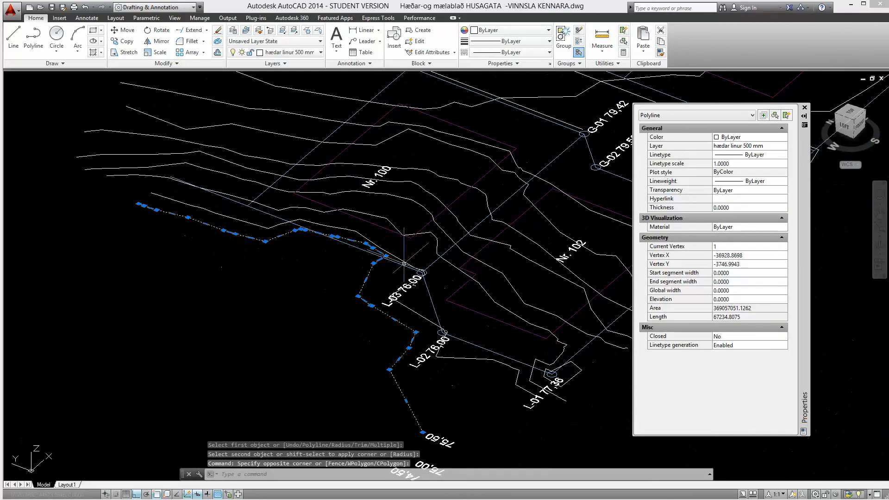
pyautogui.scroll(6, 456, 399)
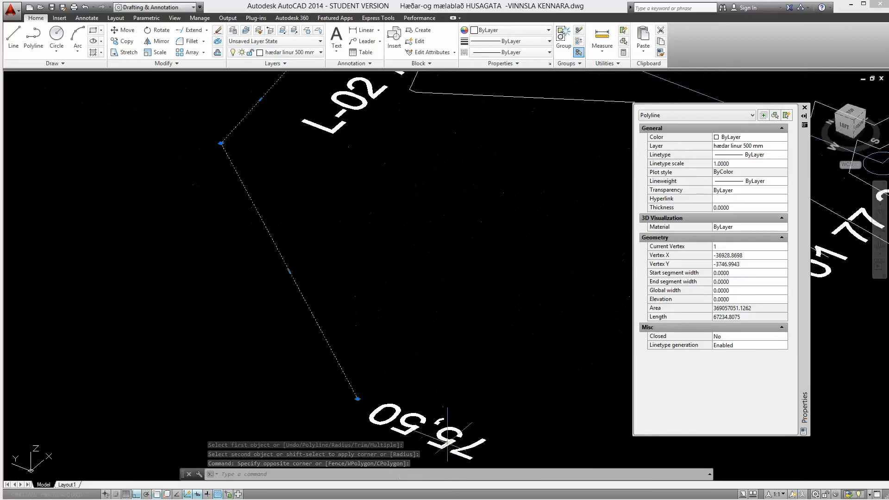
pyautogui.scroll(-6, 446, 435)
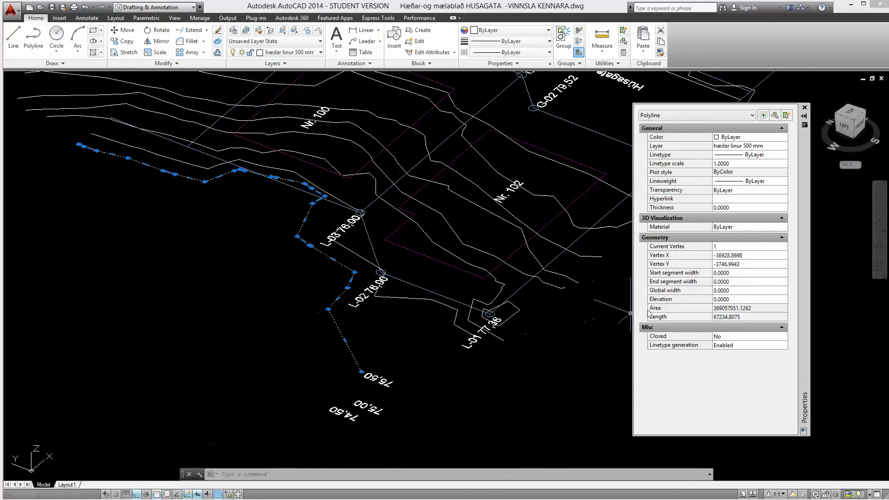
pyautogui.click(734, 300)
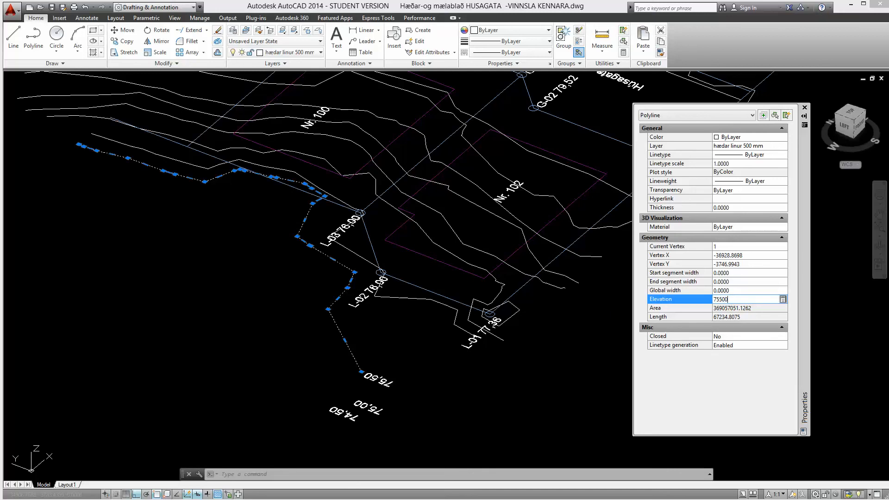
pyautogui.press('Return')
pyautogui.scroll(-5, 486, 303)
pyautogui.scroll(3, 486, 303)
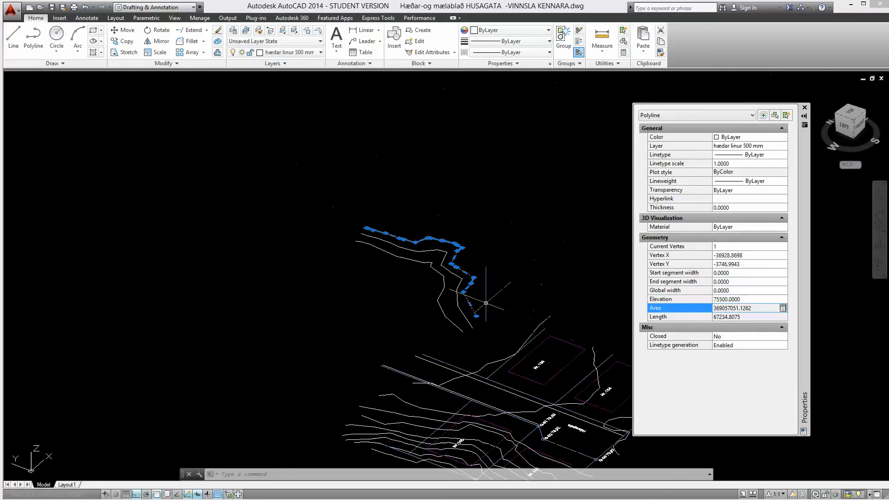
pyautogui.press('Escape')
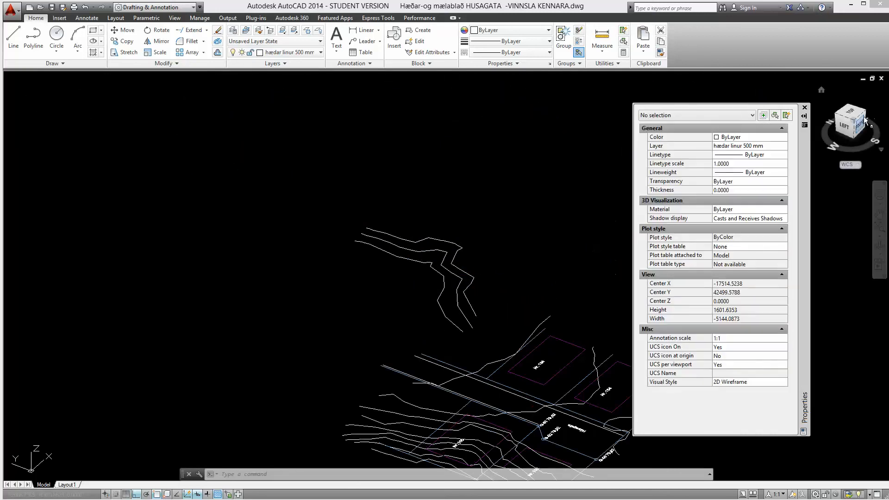
# Review the whole site plan in top view, then return to a southwest isometric view of the contours.
pyautogui.click(859, 115)
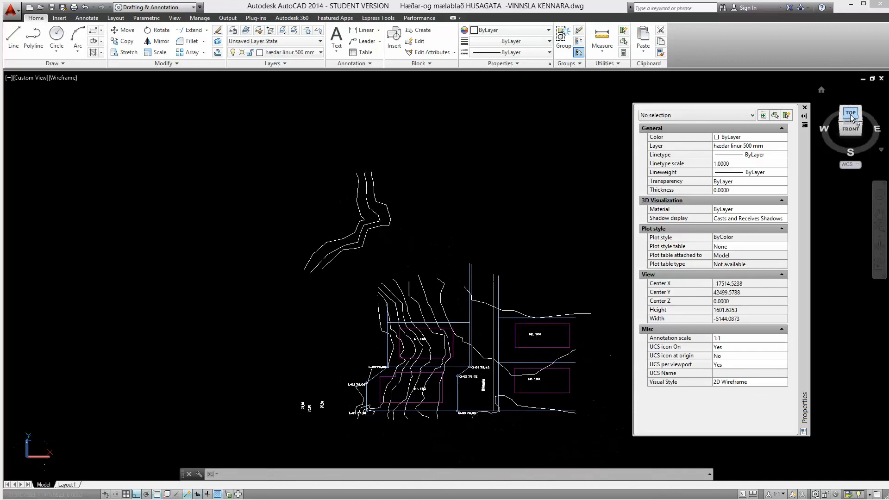
pyautogui.scroll(4, 345, 292)
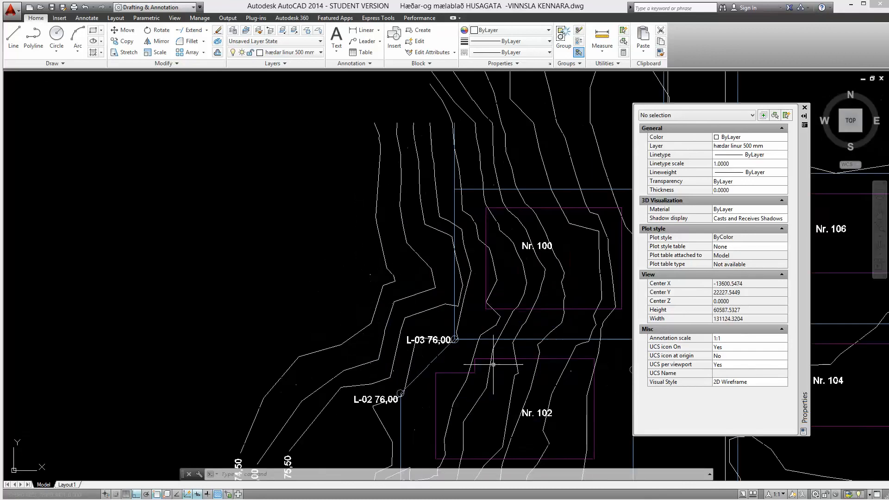
pyautogui.scroll(-2, 500, 372)
pyautogui.moveTo(500, 373)
pyautogui.mouseDown(button='middle')
pyautogui.moveTo(363, 300)
pyautogui.moveTo(312, 327)
pyautogui.mouseUp(button='middle')
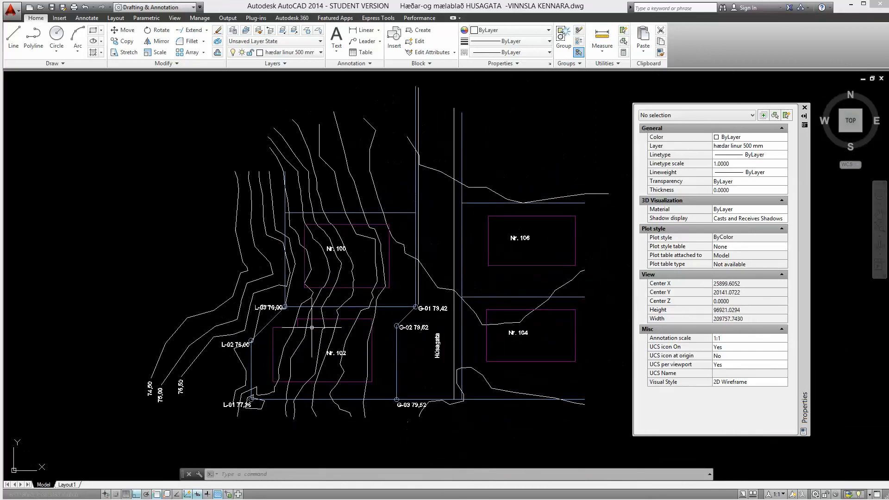
pyautogui.click(840, 131)
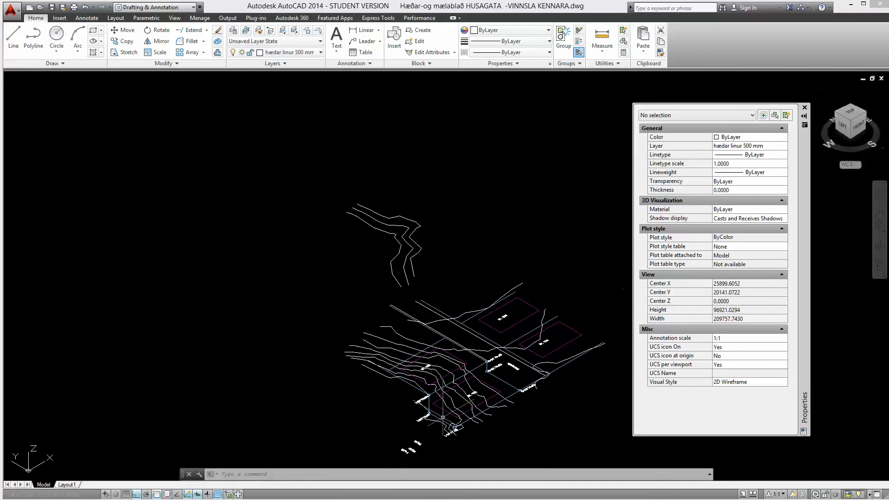
pyautogui.scroll(5, 435, 442)
pyautogui.scroll(-3, 479, 358)
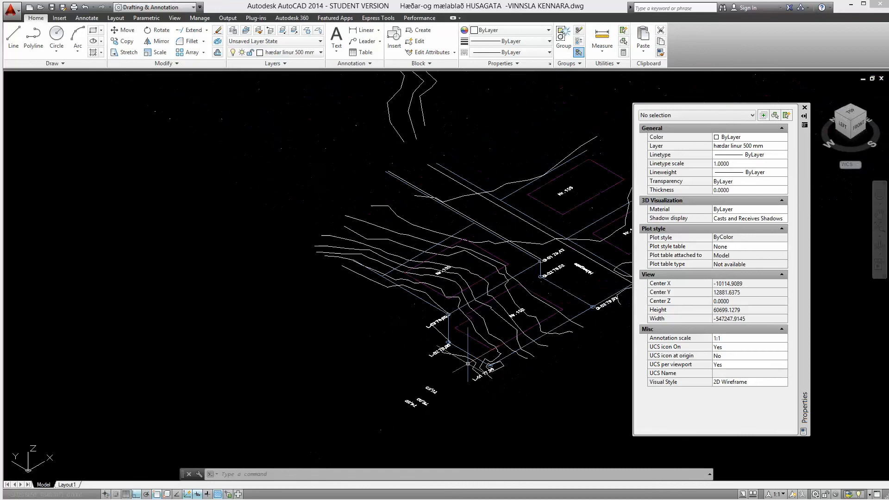
pyautogui.scroll(1, 441, 385)
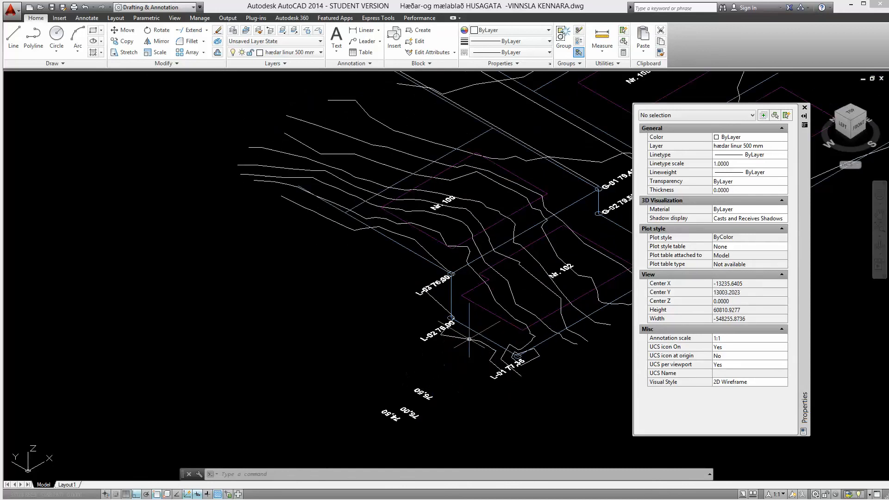
# Inspect the separate contour fragments between L-02 and L-01 and beside L-01, then compare the raised contours with the rest of the plan.
pyautogui.click(469, 339)
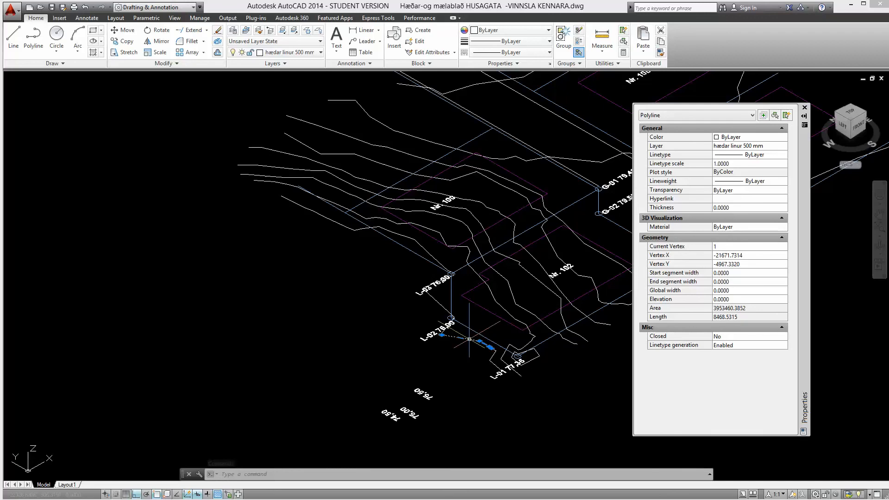
pyautogui.scroll(3, 469, 339)
pyautogui.press('Escape')
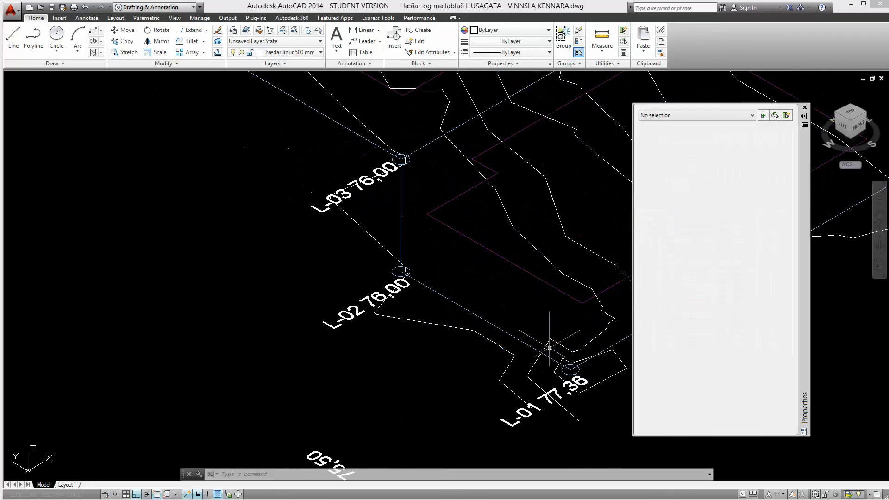
pyautogui.click(565, 348)
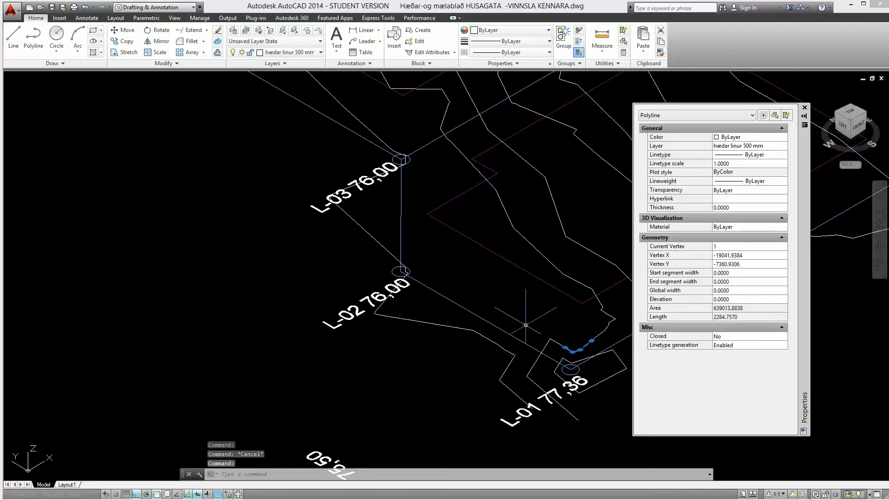
pyautogui.scroll(-4, 526, 326)
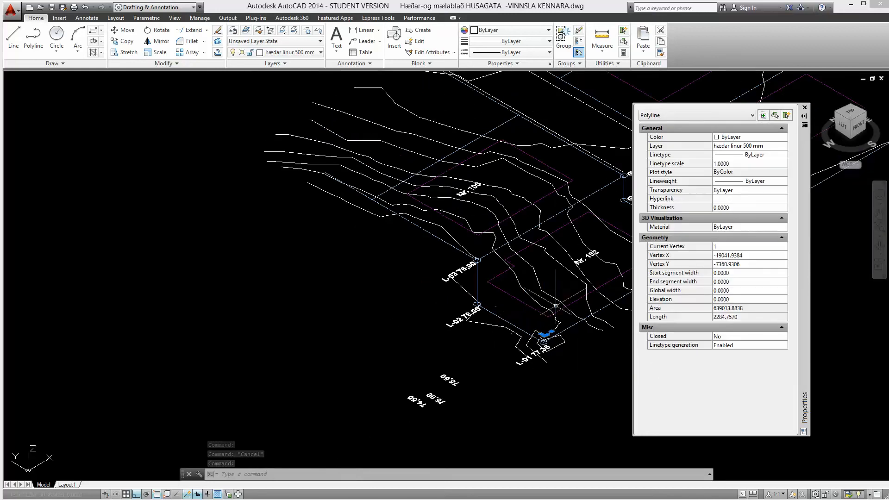
pyautogui.press('Escape')
pyautogui.scroll(-3, 566, 242)
pyautogui.moveTo(556, 252); pyautogui.dragTo(482, 355, button='middle')
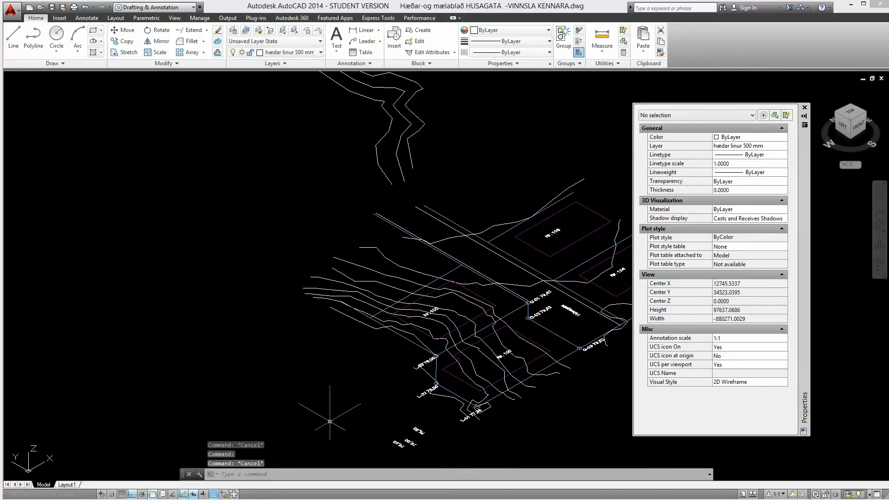
pyautogui.scroll(-2, 328, 387)
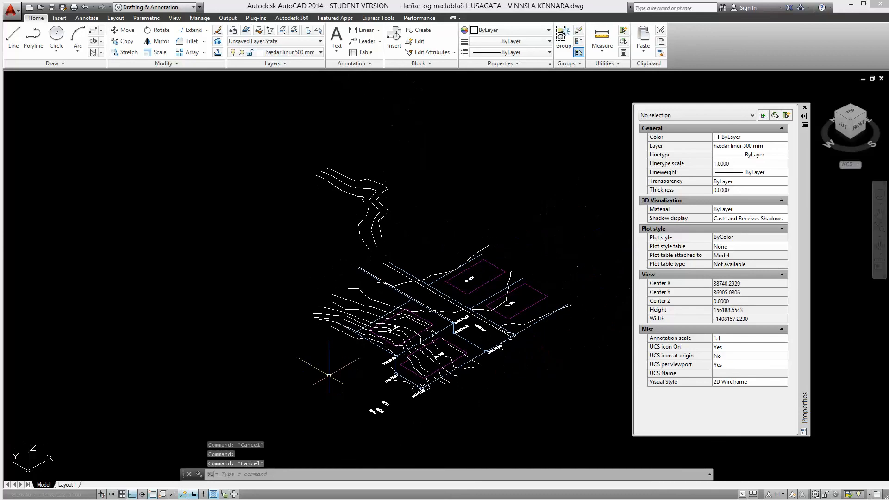